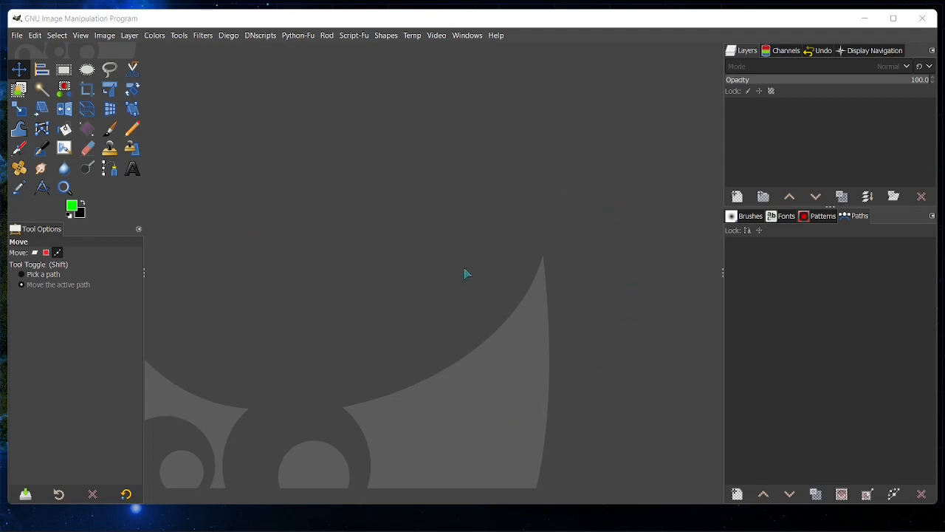
Step: Check which GIMP version is installed in the program's version information, and close it
left_click(313, 20)
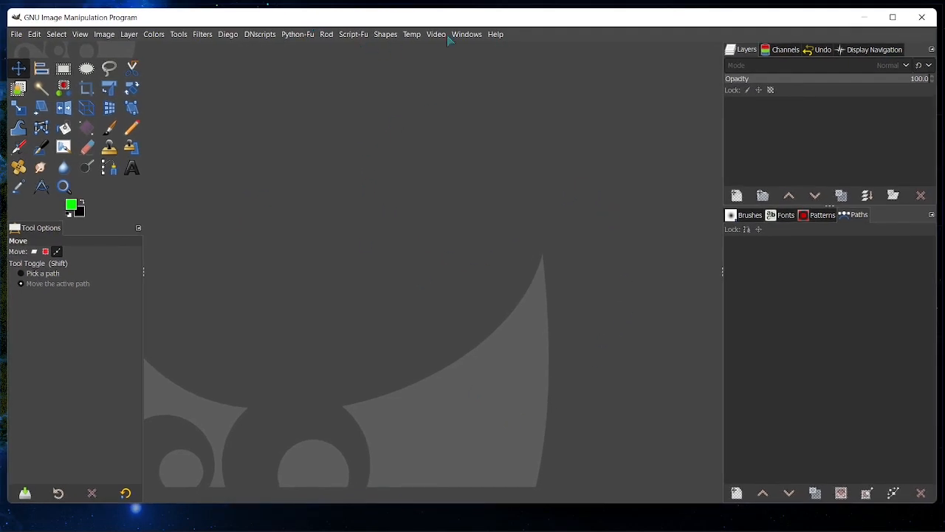
left_click(478, 34)
mouse_move(495, 34)
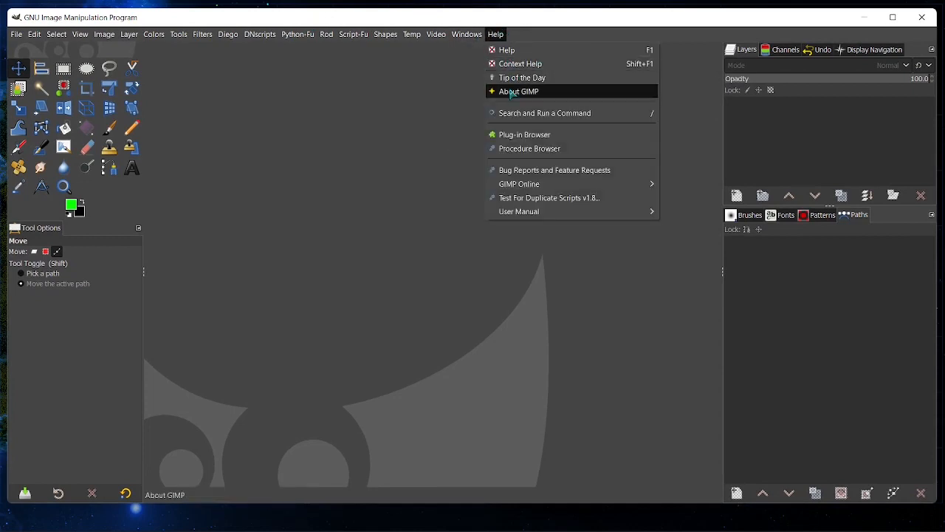
left_click(514, 92)
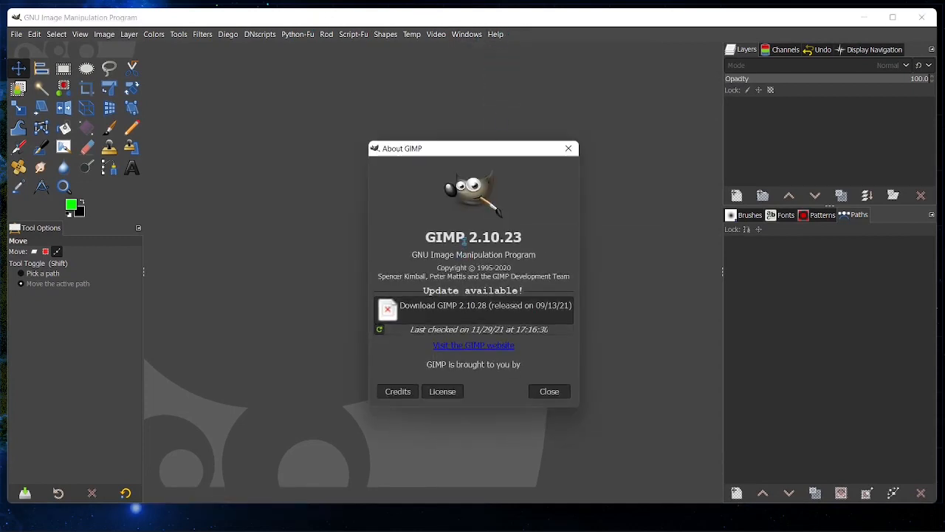
left_click_drag(455, 237, 529, 234)
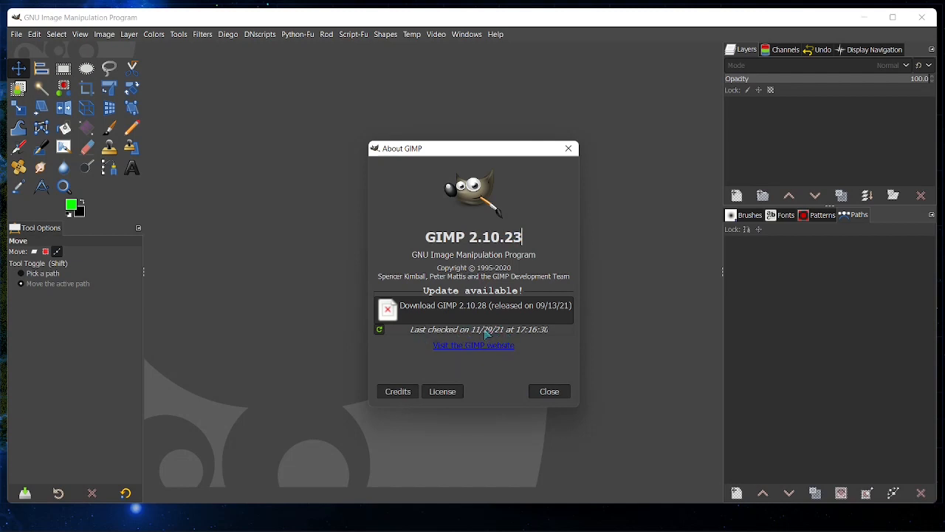
left_click(549, 390)
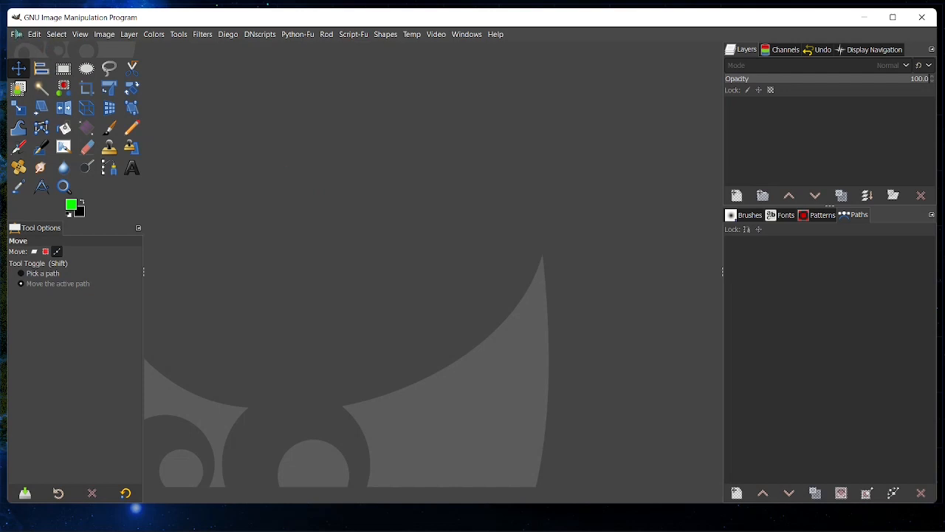
Step: Create a new image of 1920 × 1080 px
left_click(35, 35)
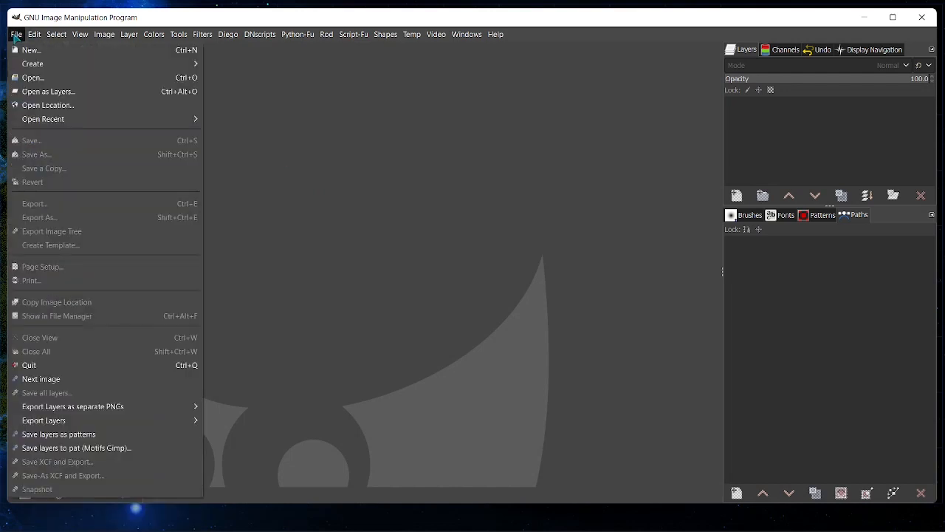
left_click(32, 50)
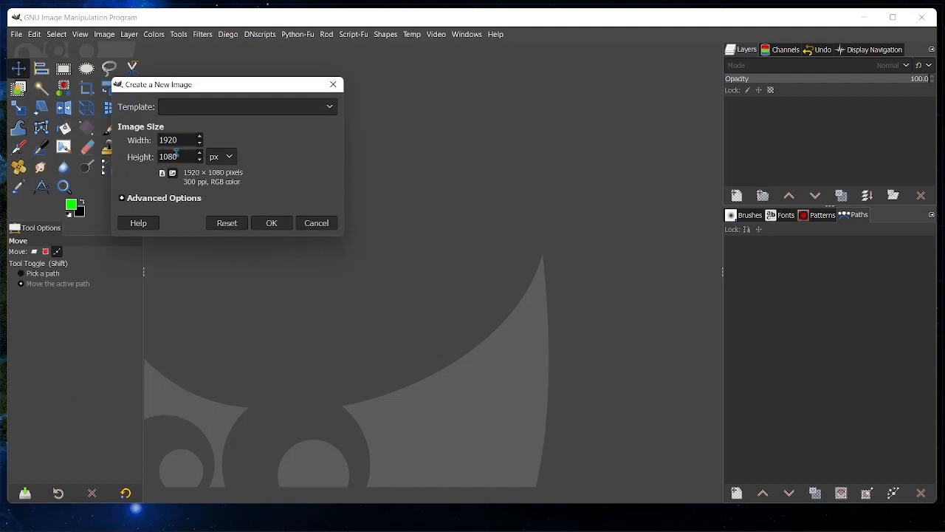
left_click(327, 110)
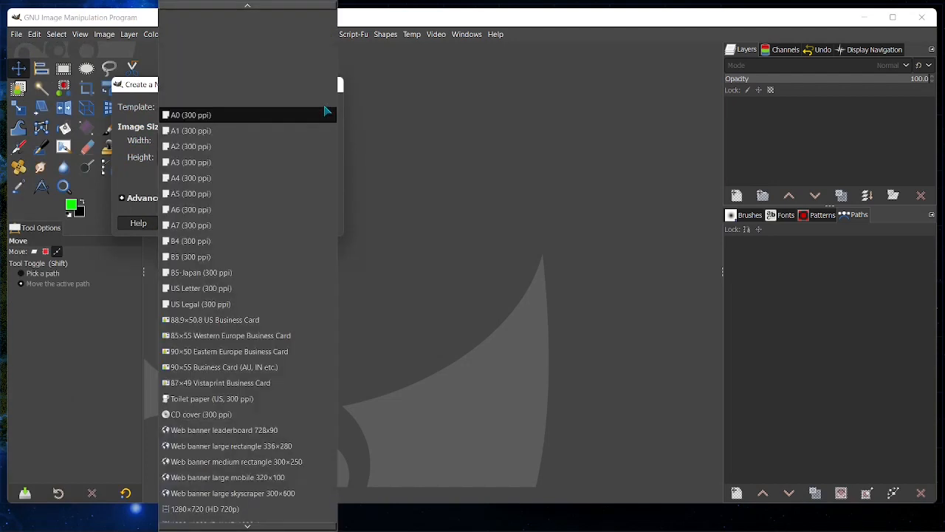
left_click(341, 182)
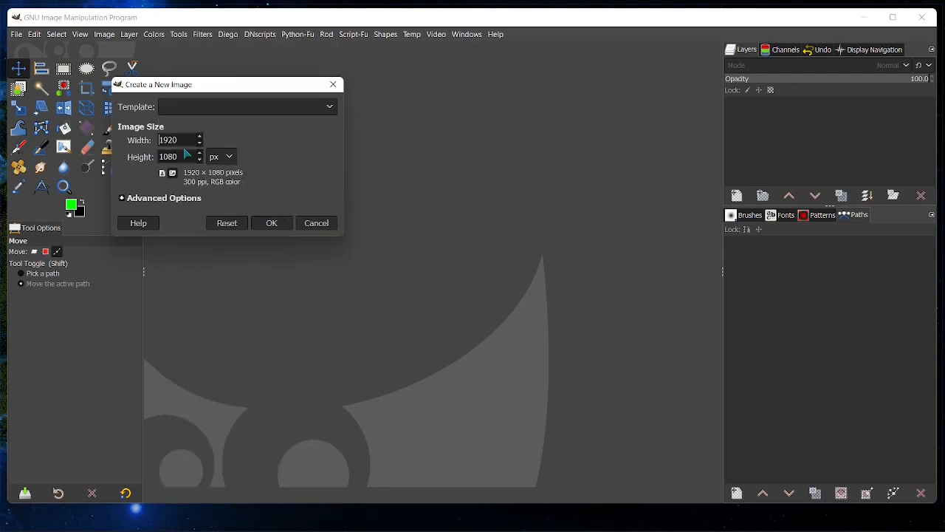
left_click(270, 223)
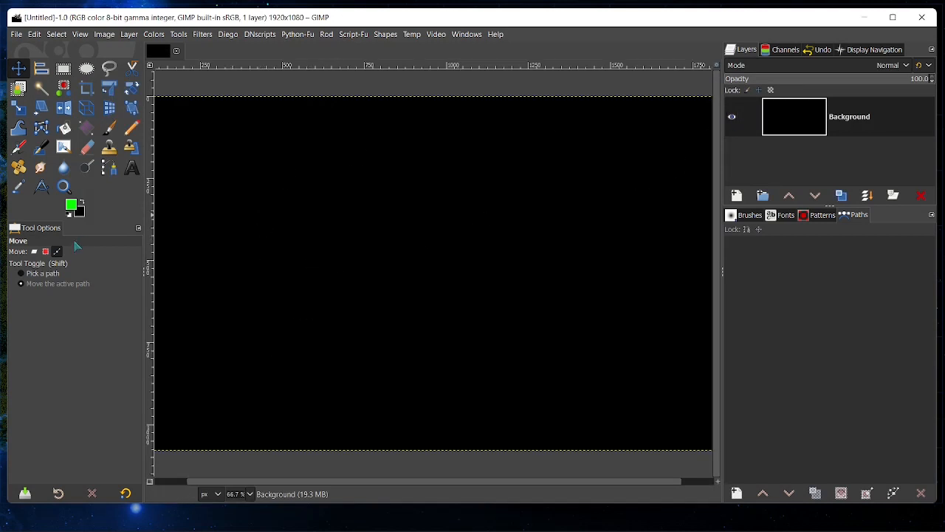
Step: Set the foreground color to white (ffffff), leaving the background color black
left_click(78, 210)
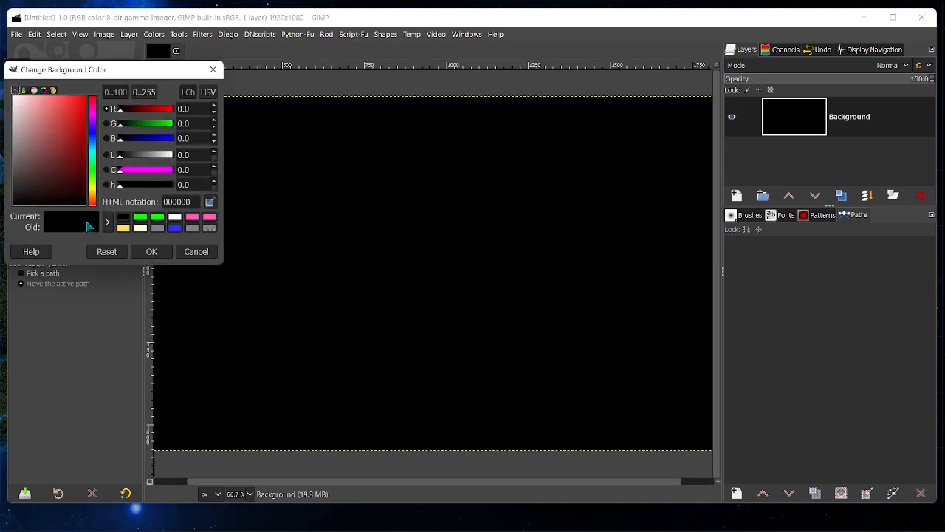
left_click(196, 250)
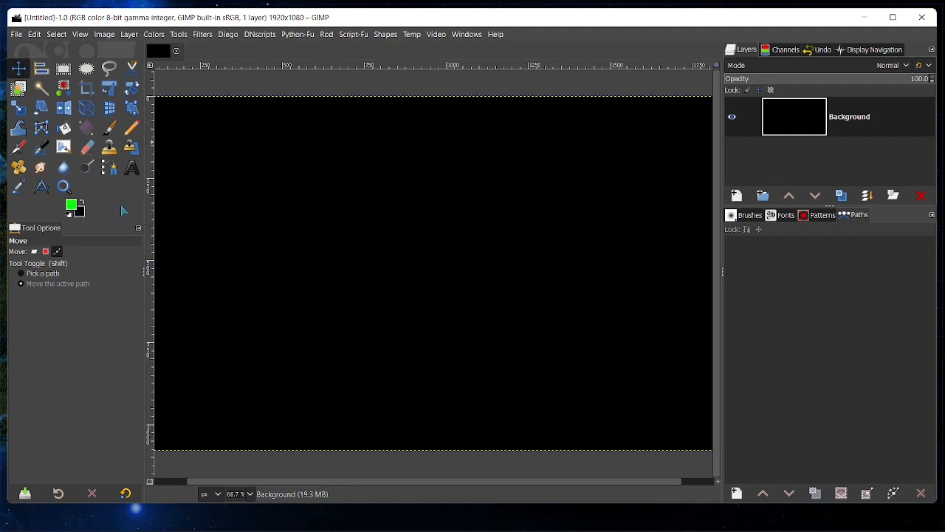
left_click(70, 208)
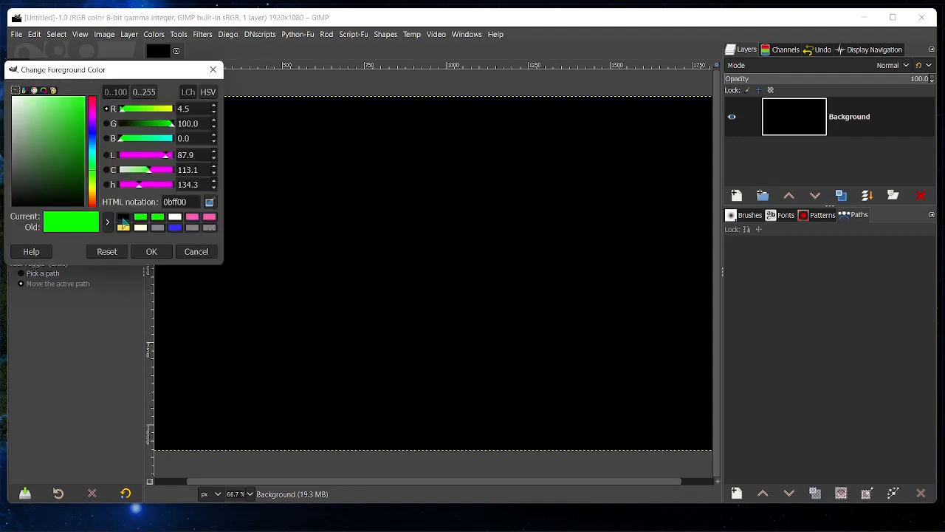
left_click(176, 219)
left_click_drag(68, 189, 10, 91)
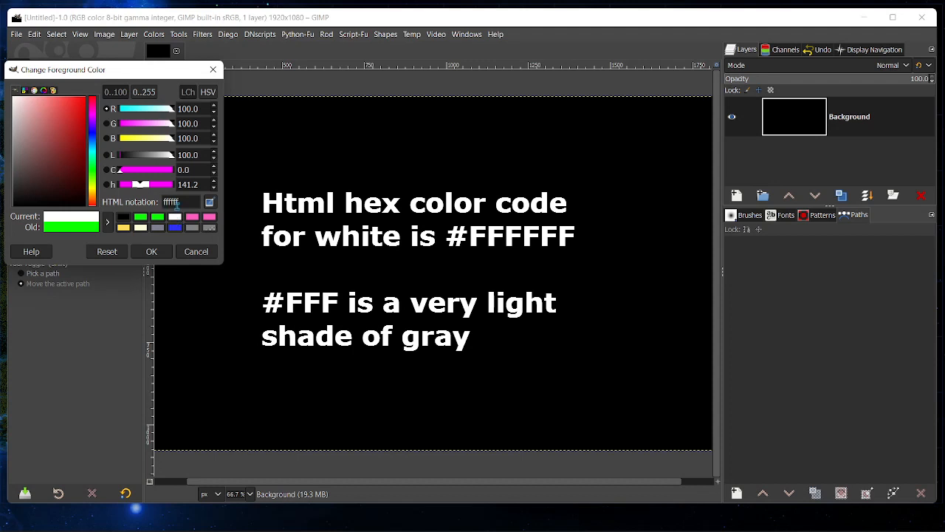
left_click(152, 251)
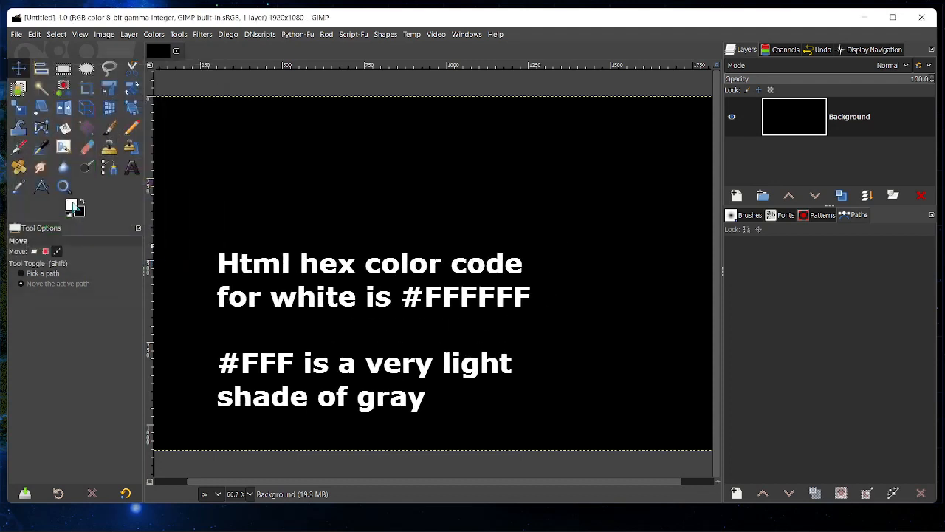
Step: Draw a wide text box across the middle of the canvas, with text size 116 px, and enter "Text Here"
left_click(132, 169)
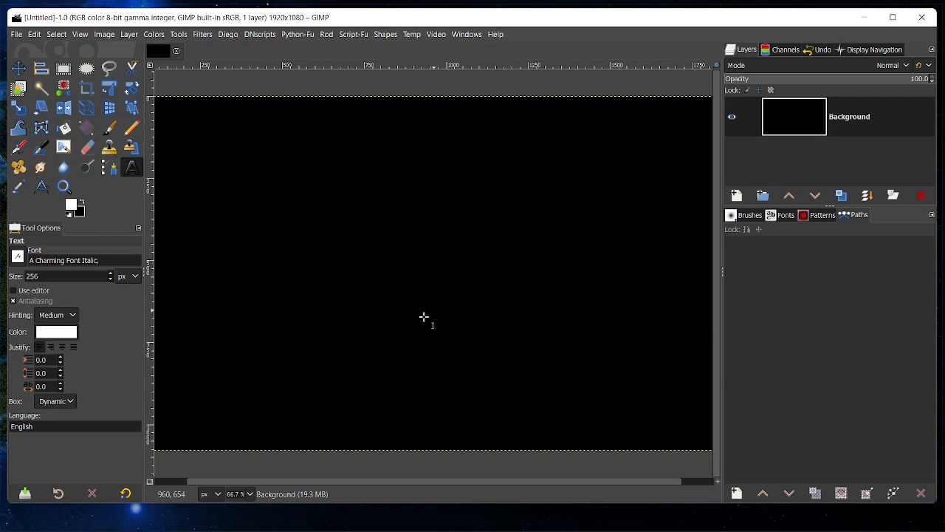
left_click(244, 215)
left_click_drag(245, 214, 606, 311)
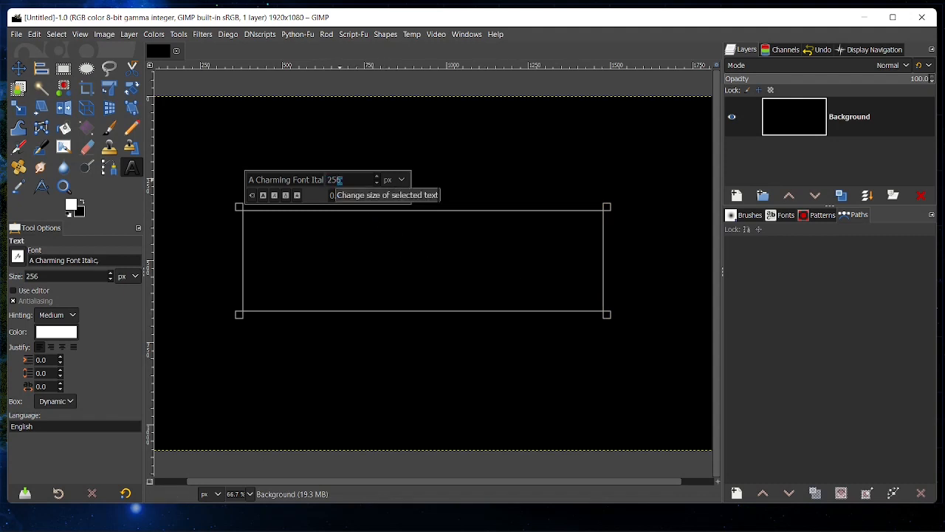
left_click(111, 279)
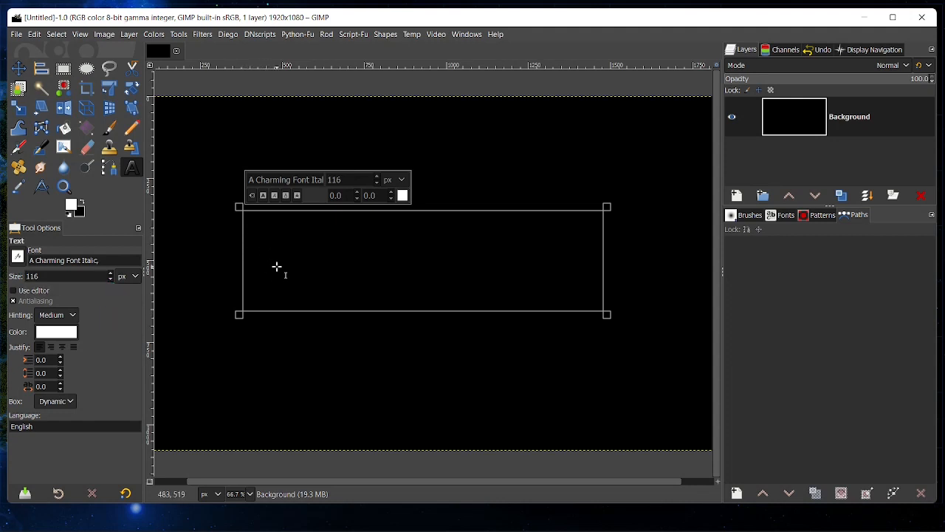
type("T")
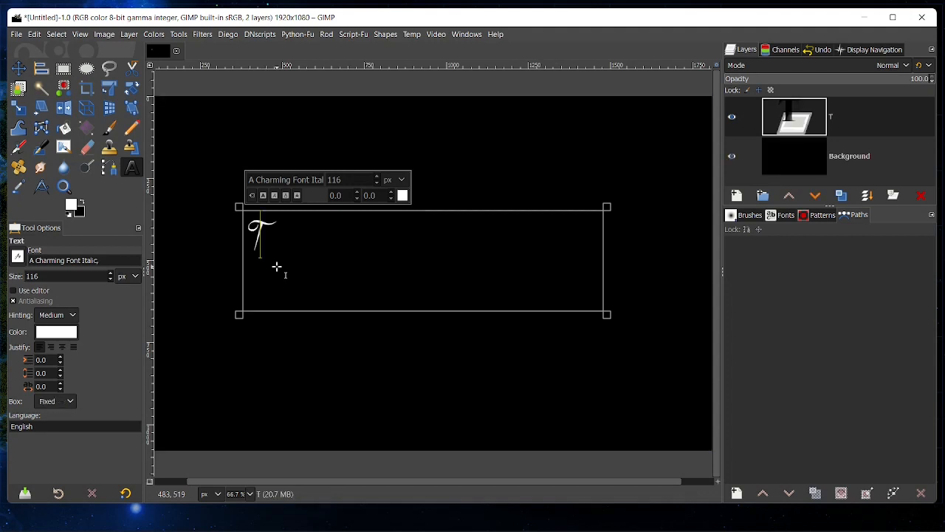
type("ext")
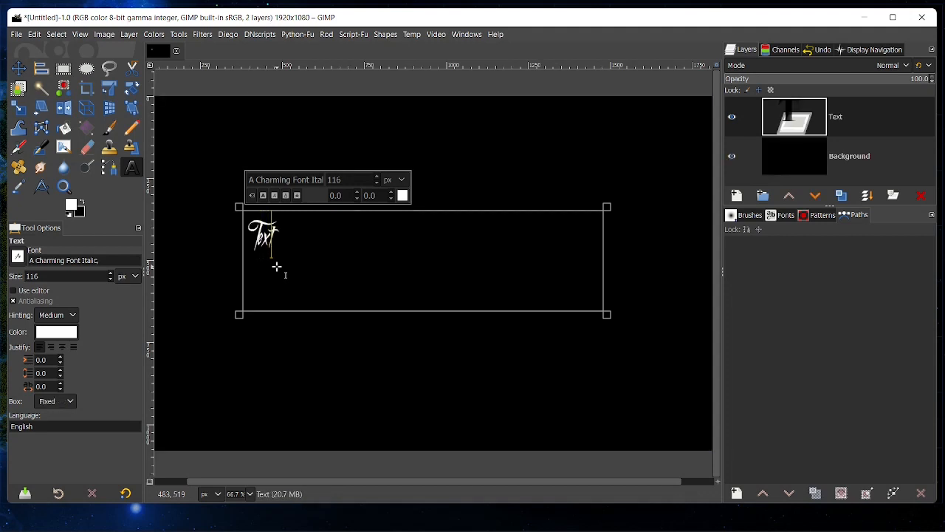
type(" Here")
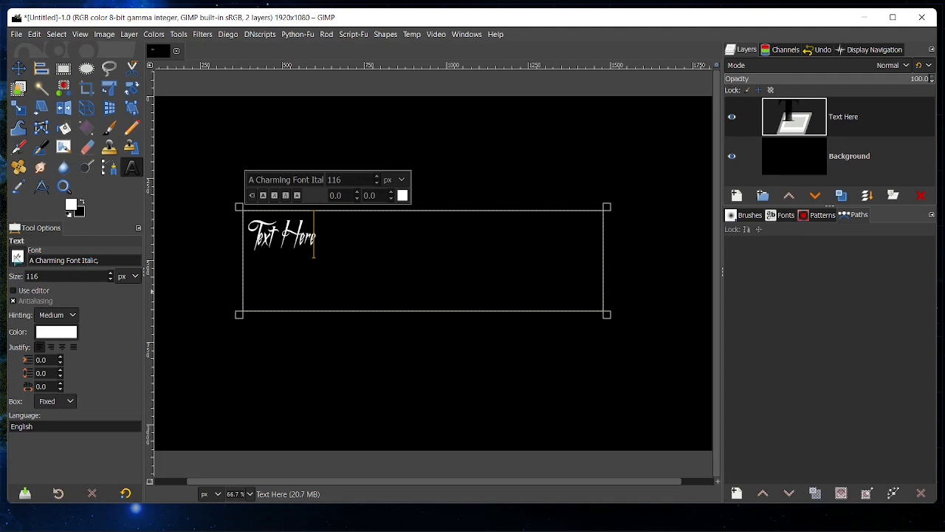
left_click(17, 257)
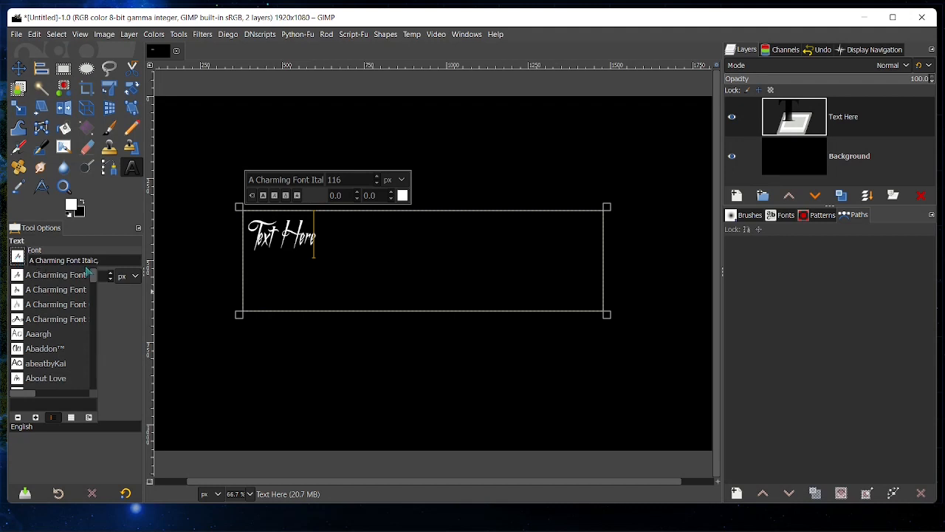
scroll(94, 276, "down", 3)
scroll(93, 277, "up", 5)
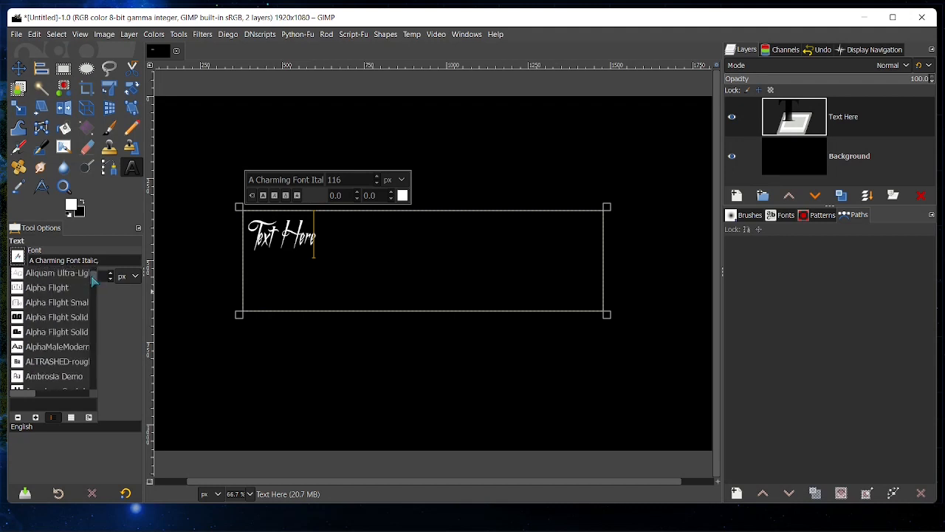
scroll(94, 275, "down", 3)
scroll(94, 276, "up", 3)
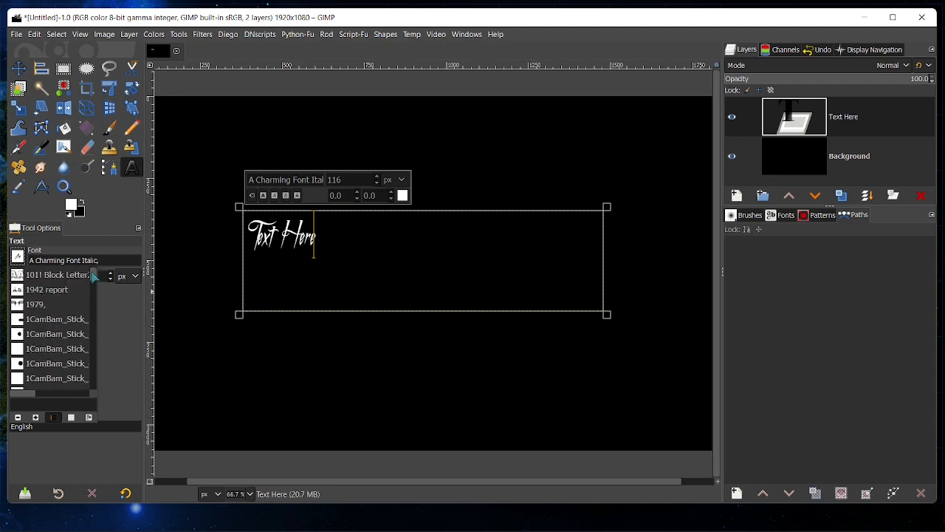
left_click(19, 260)
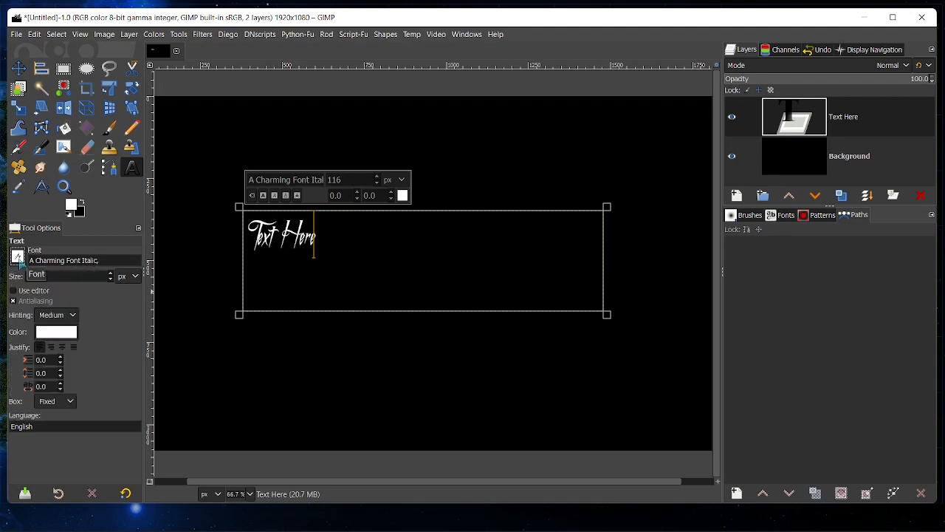
Step: Browse the installed fonts and change the text's font to Acens
left_click(780, 215)
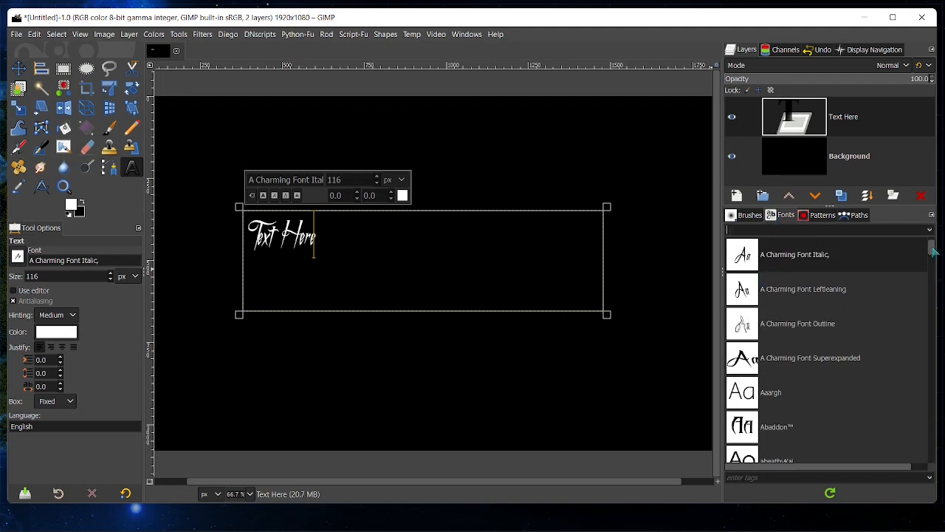
scroll(933, 252, "down", 5)
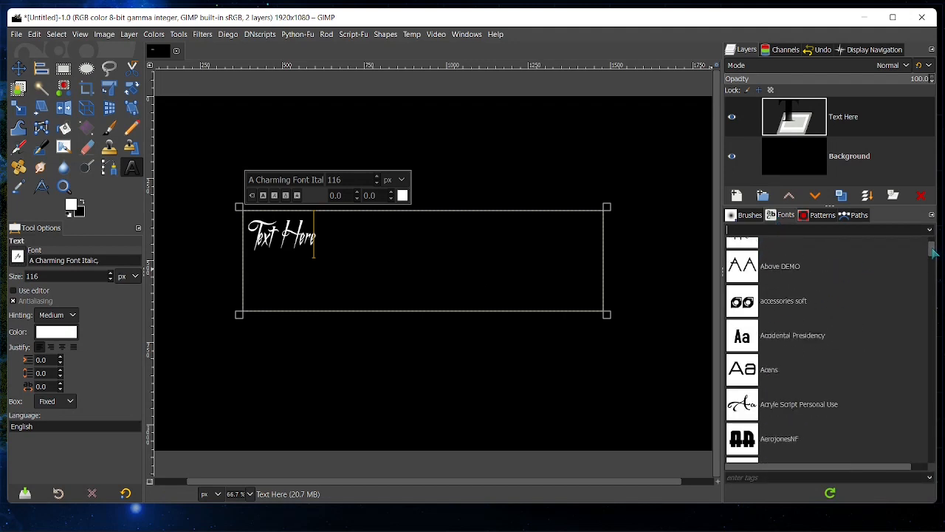
left_click(749, 370)
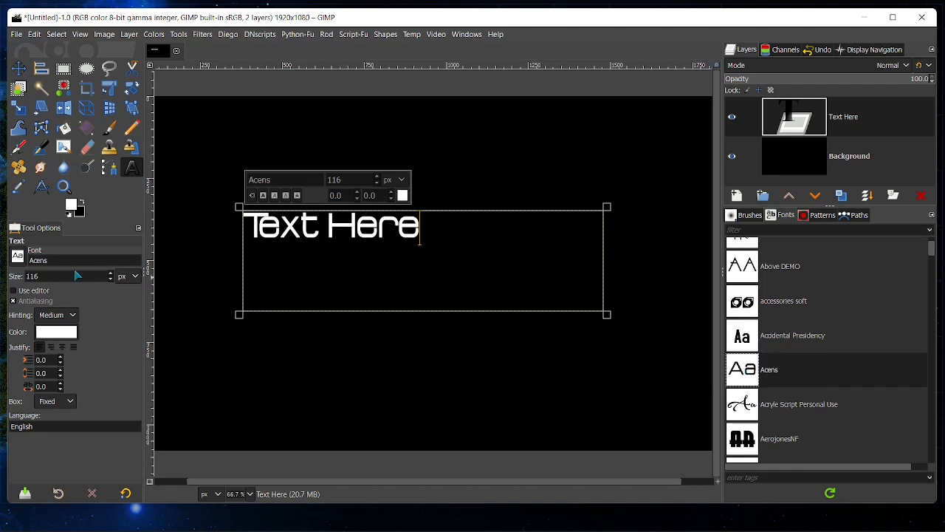
left_click_drag(51, 262, 25, 265)
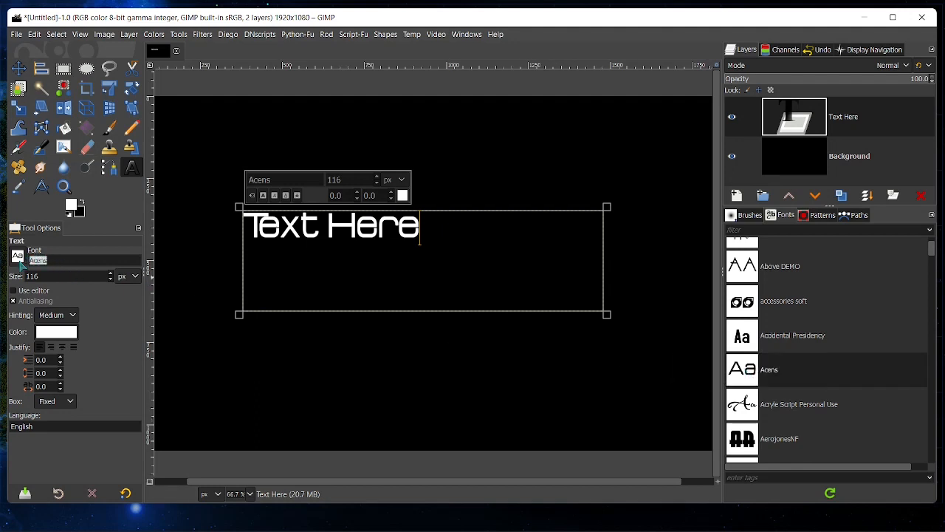
left_click(20, 262)
left_click(79, 260)
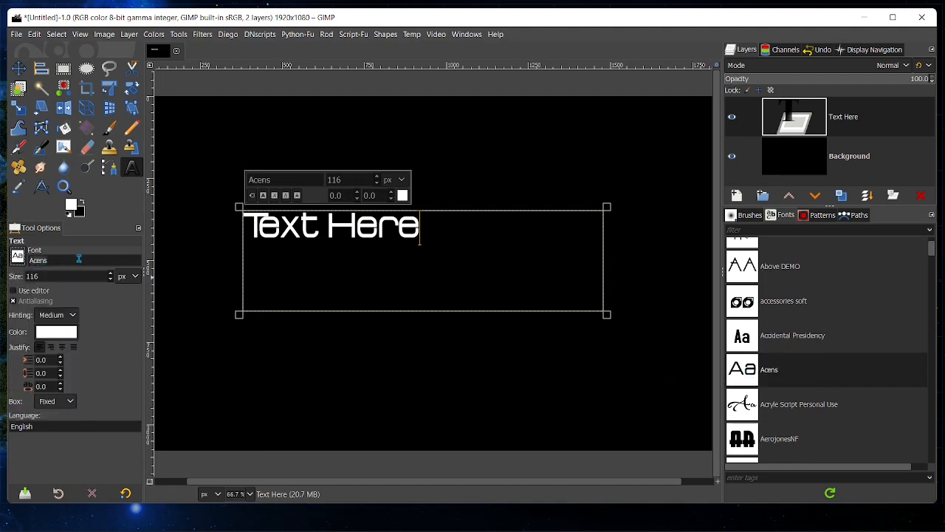
Step: Move the text cursor back and forth through "Text Here", finishing before the first letter
left_click(266, 276)
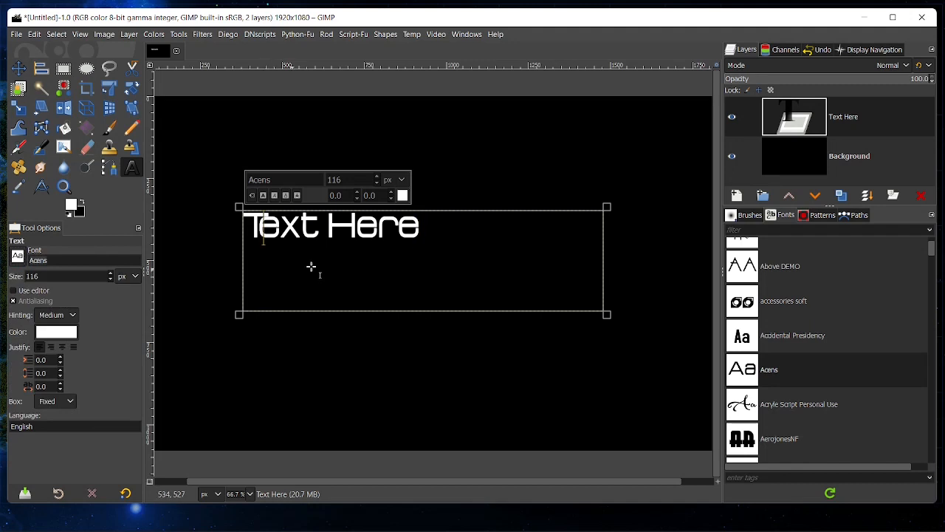
left_click(421, 236)
key("Left")
key("Left")
key("Left")
key("Left")
key("Left")
key("Left")
key("Left")
key("Left")
key("Left")
key("Right")
key("Right")
key("Right")
key("Right")
key("Right")
key("Right")
key("Left")
key("Left")
key("Left")
key("Left")
key("Left")
key("Left")
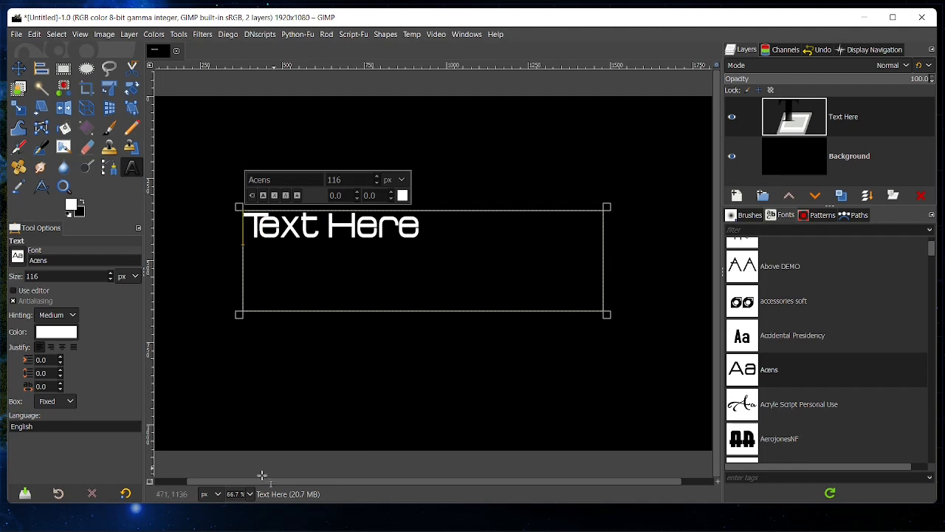
Step: Append "Please" to the end of the text so it reads "Text Here Please"
left_click(249, 495)
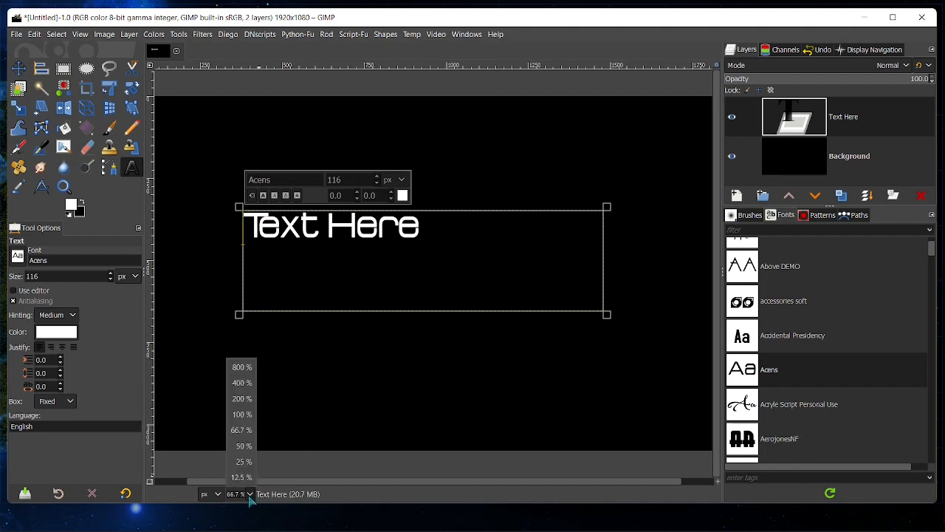
left_click(242, 414)
scroll(264, 475, "left", 5)
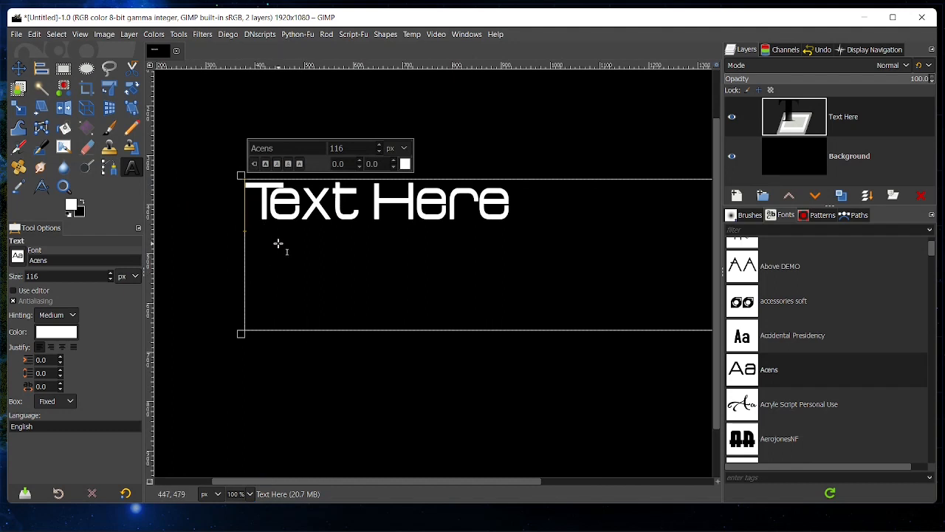
key("Right")
key("Right")
key("Right")
key("Right")
key("Right")
key("Right")
key("Right")
key("Right")
key("Right")
type("Please")
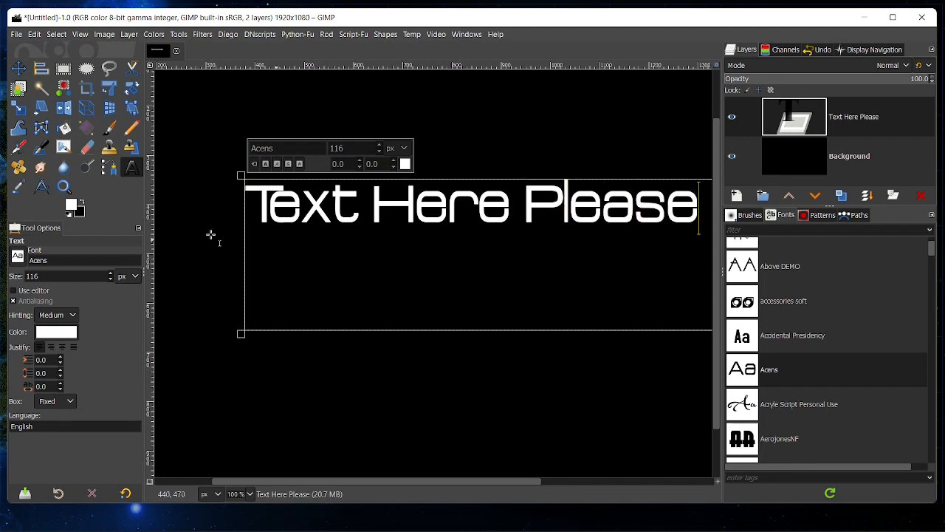
Step: Append a period to the end of the text so it reads "Text Here Please."
left_click_drag(294, 483, 325, 483)
type(".")
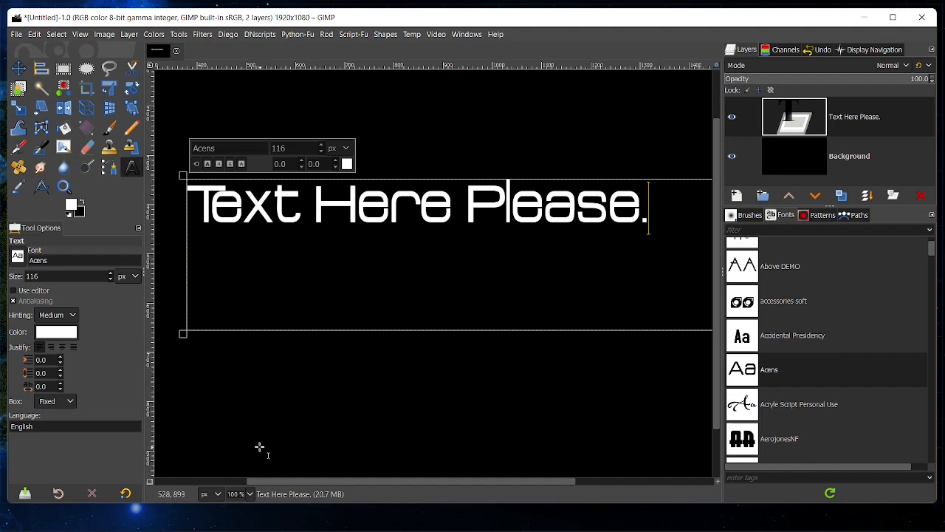
Step: Draw a second text box below "Text Here Please." and enter "Thank You For Watching!" in it
left_click_drag(219, 347, 505, 428)
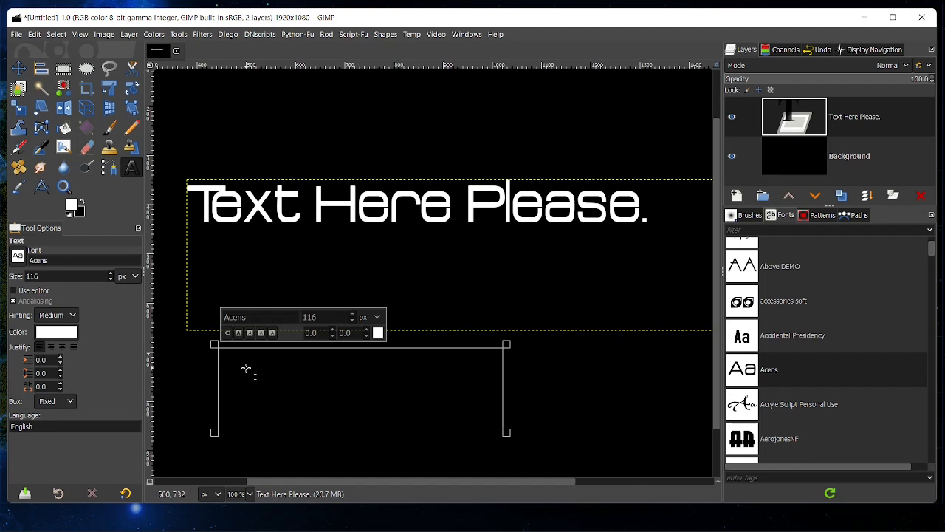
type("Thanks ")
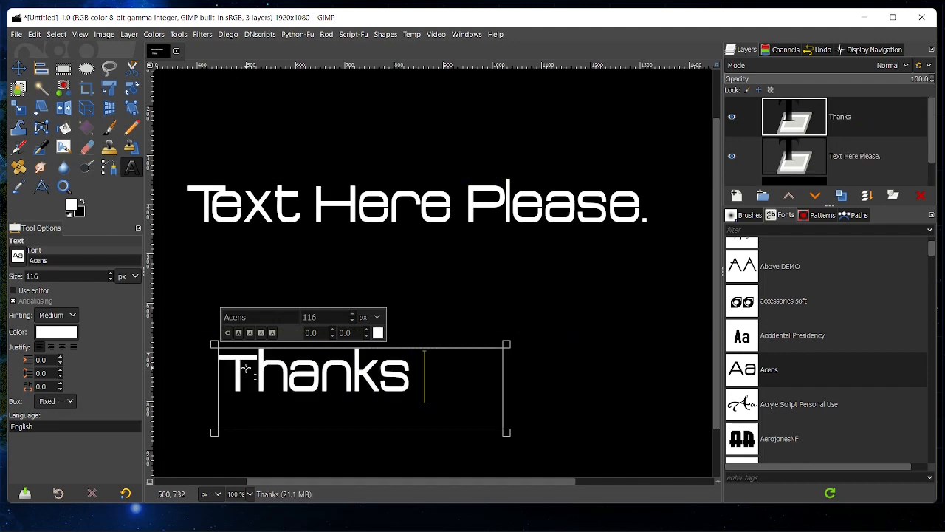
type("Y")
key("BackSpace")
key("BackSpace")
key("BackSpace")
key("BackSpace")
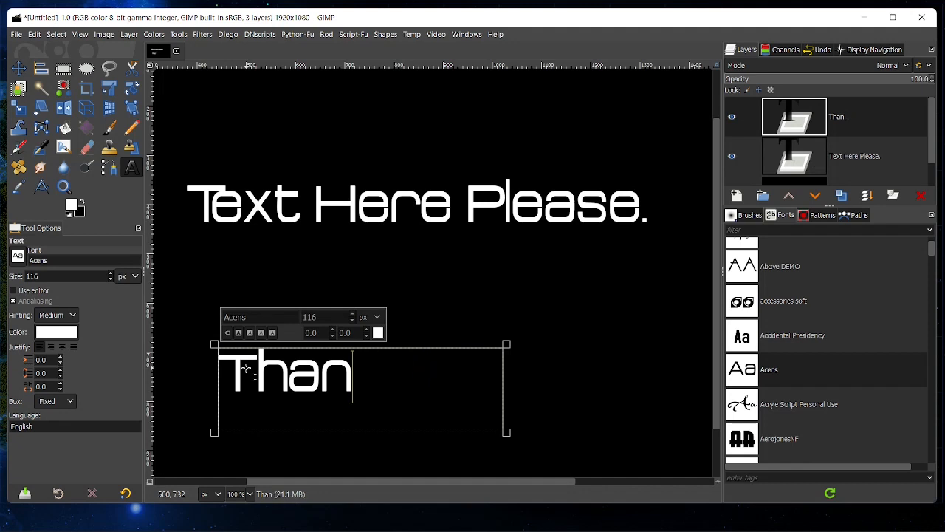
type("k You")
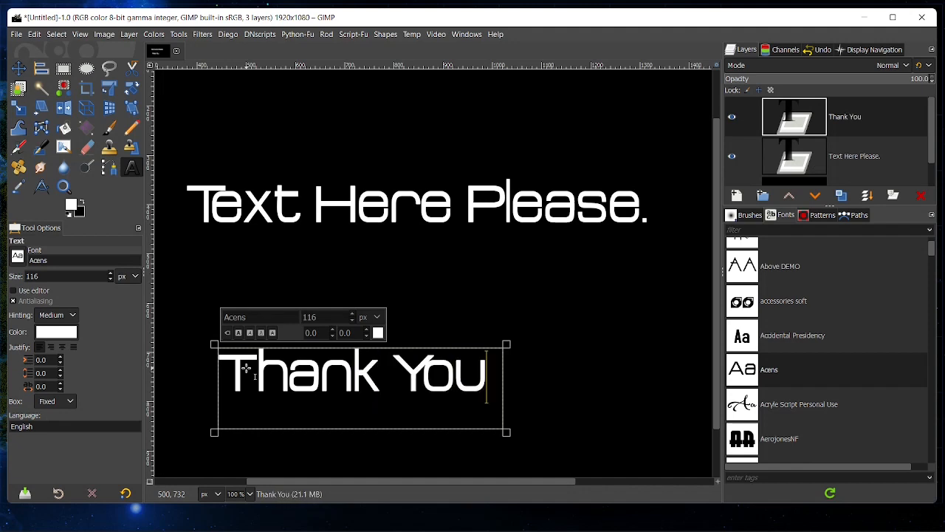
type(" F")
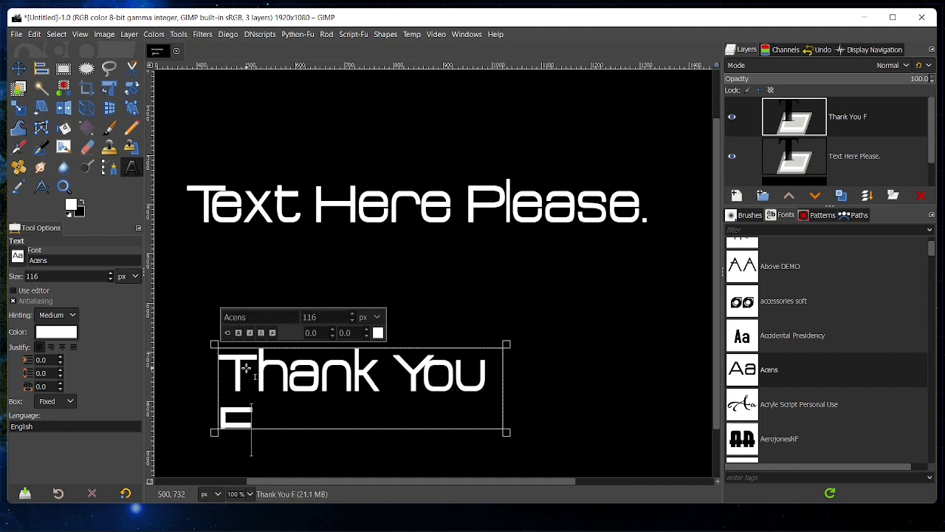
type("or Wat")
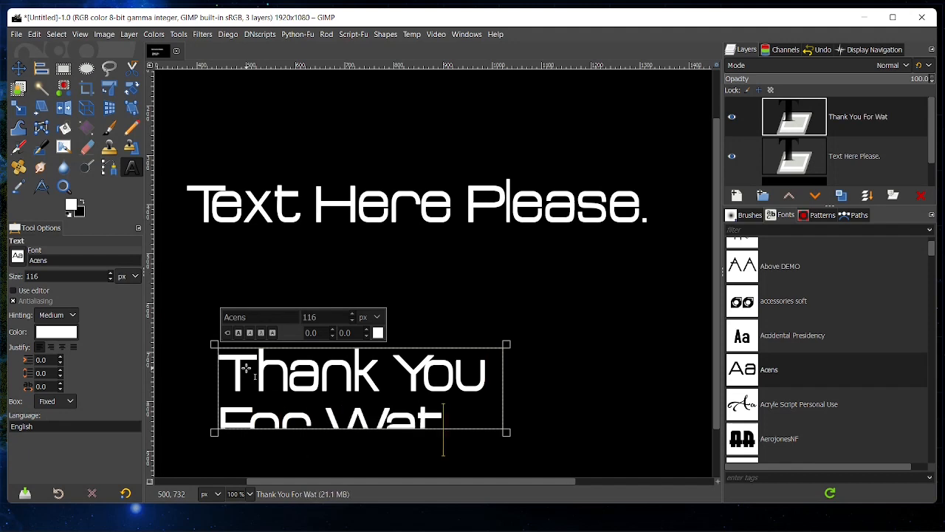
type("ching")
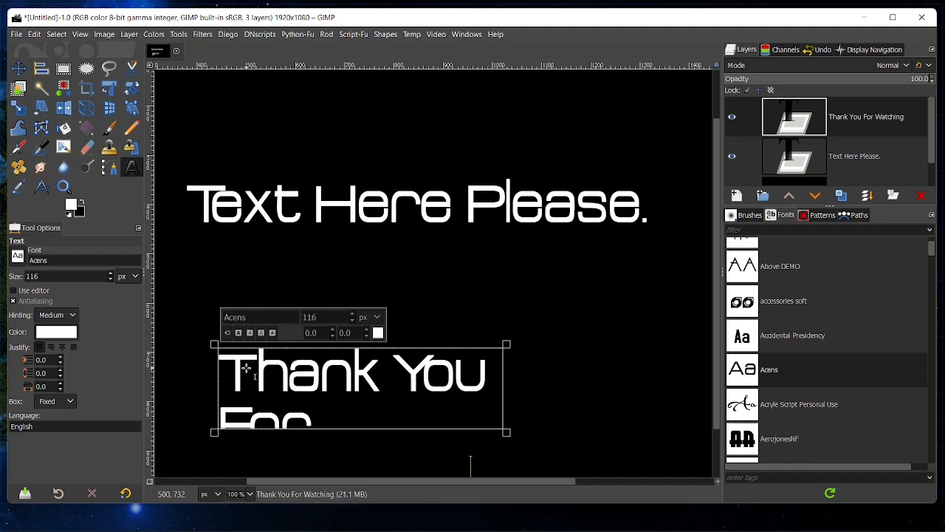
type("!")
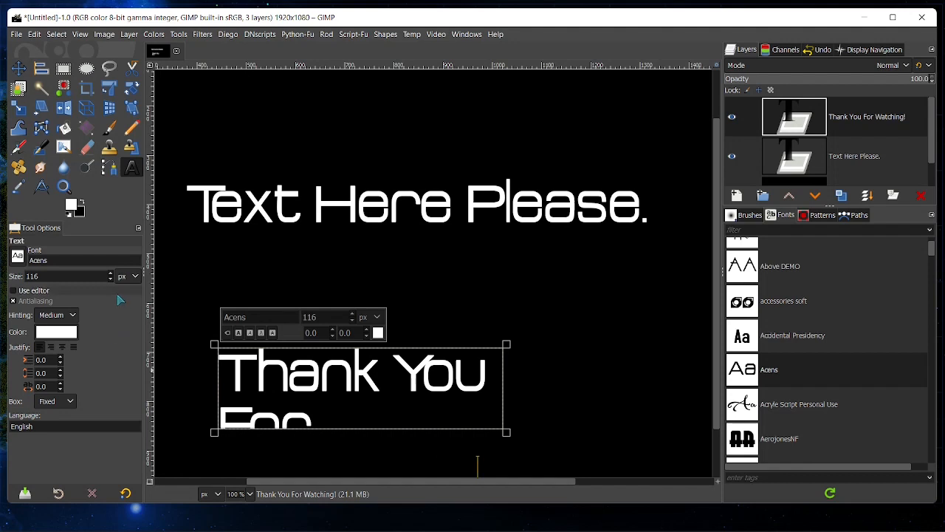
Step: Reduce the "Thank You For Watching!" text size to 75 px and change its color to purple
scroll(109, 282, "down", 15)
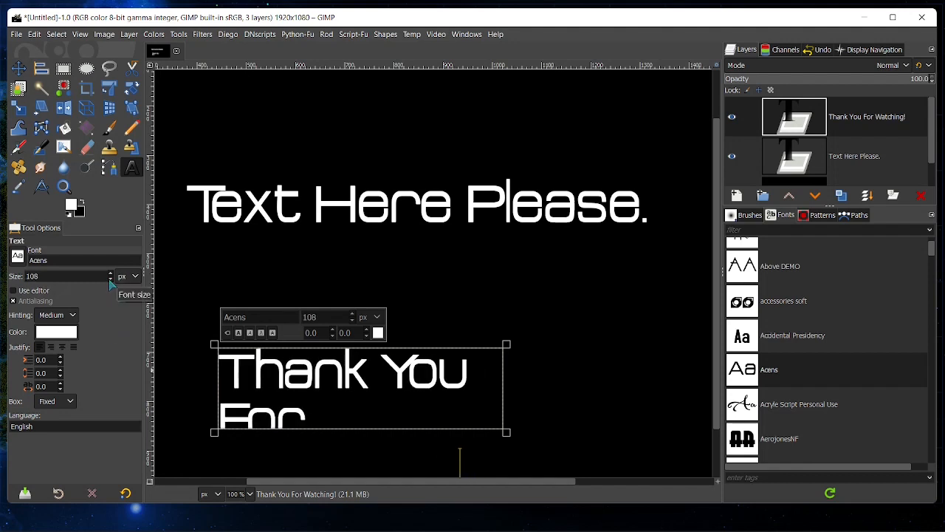
scroll(111, 283, "down", 20)
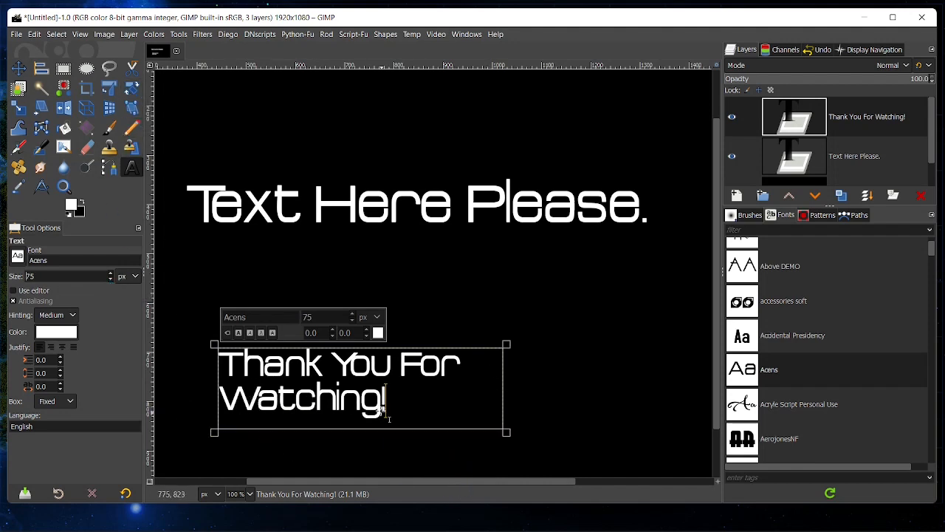
left_click(68, 332)
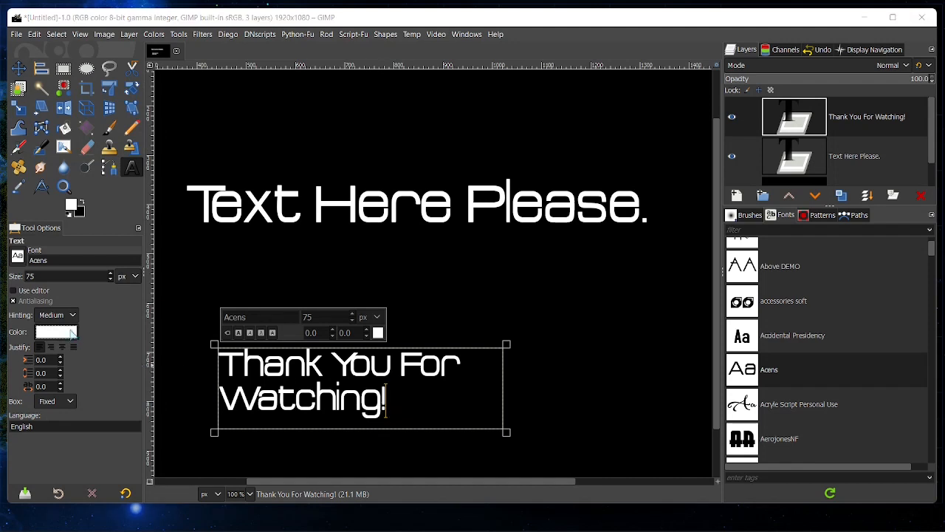
left_click(158, 395)
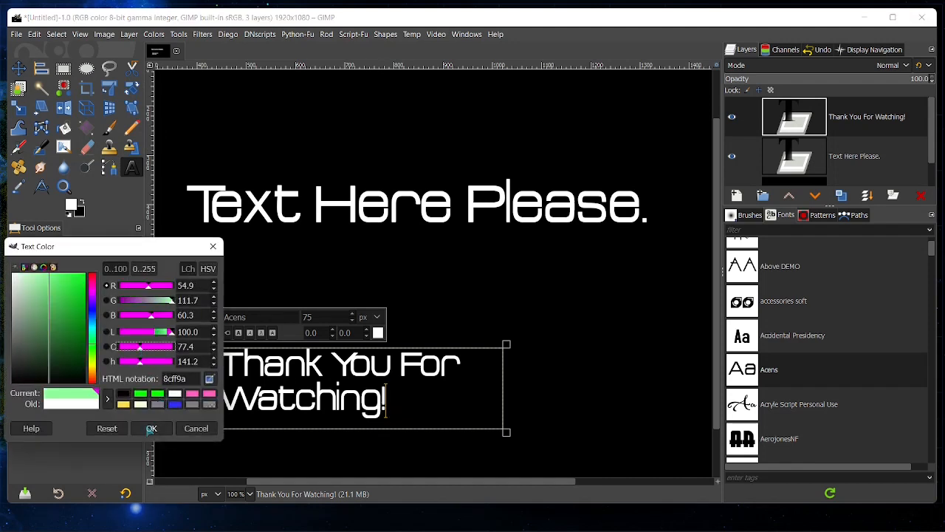
left_click_drag(47, 363, 72, 298)
left_click(148, 428)
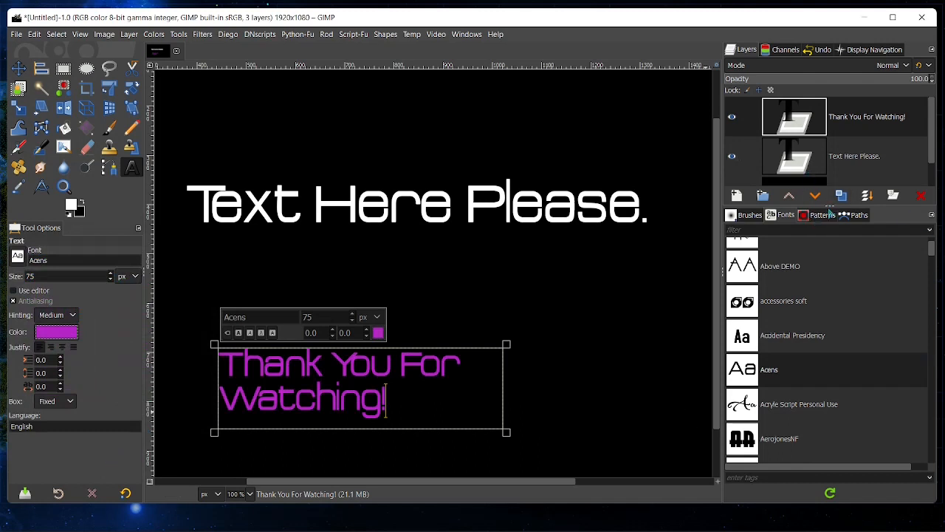
Step: Enlarge the layer list, set the foreground color to dark gray 505050, and fill the Background layer with it
mouse_move(828, 205)
left_mouse_down()
mouse_move(832, 353)
mouse_move(833, 256)
left_mouse_up()
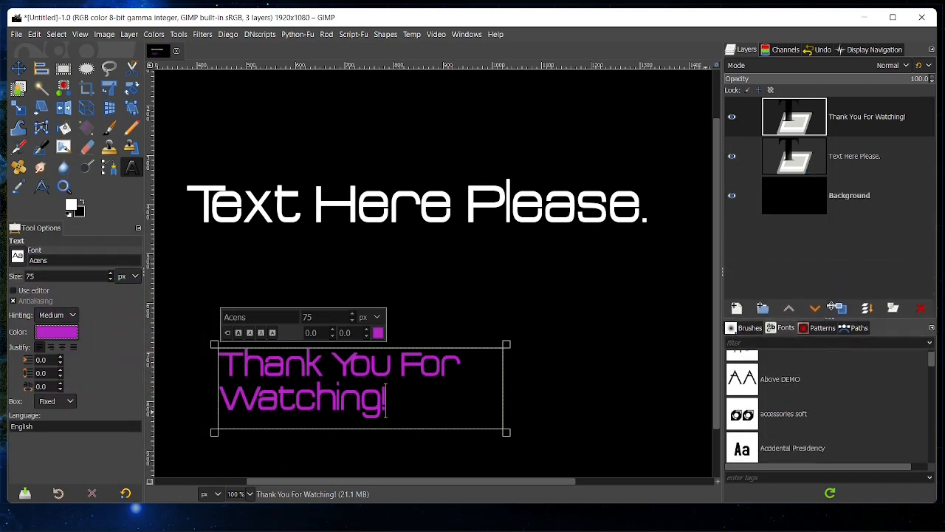
left_click(788, 201)
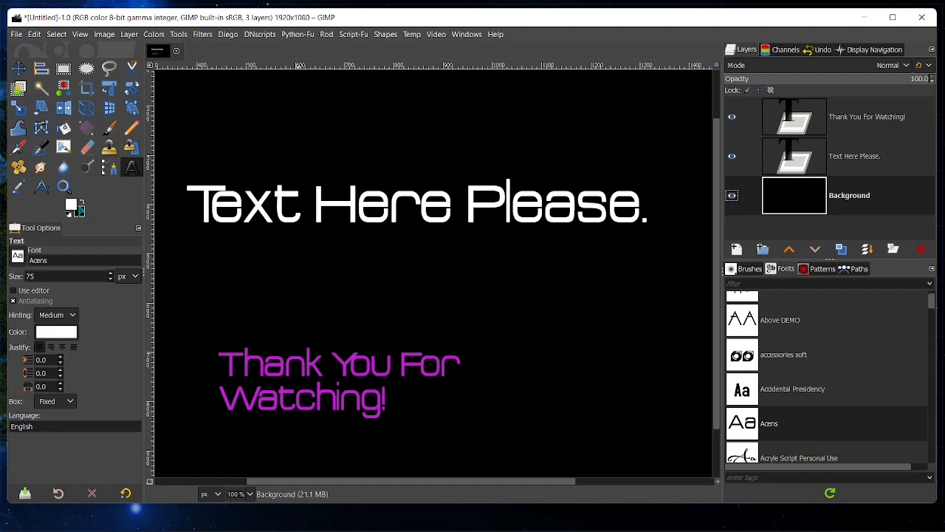
left_click(74, 208)
left_click_drag(72, 176, 12, 171)
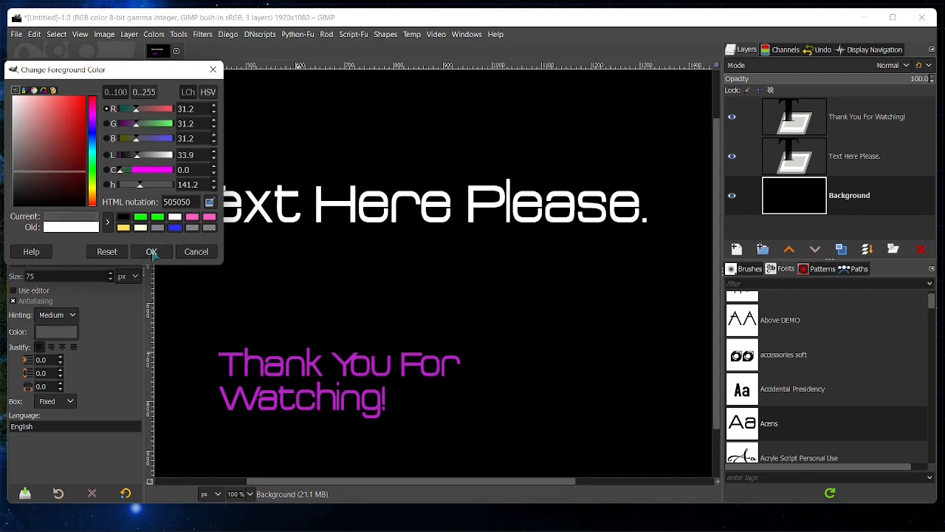
left_click(152, 251)
left_click_drag(75, 208, 444, 223)
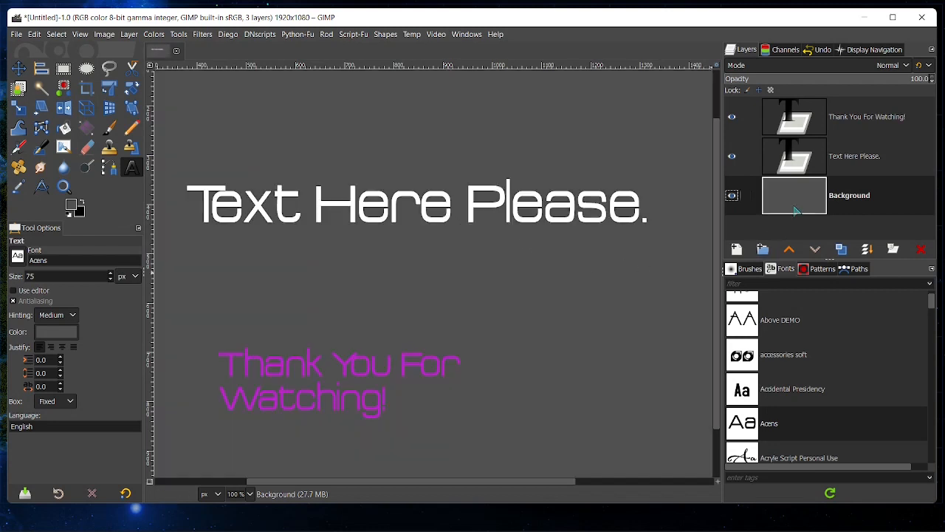
Step: Apply Drop Shadow (legacy) to the "Thank You For Watching!" layer with offsets 4 and 4, blur radius 15 and opacity 60
left_click(799, 131)
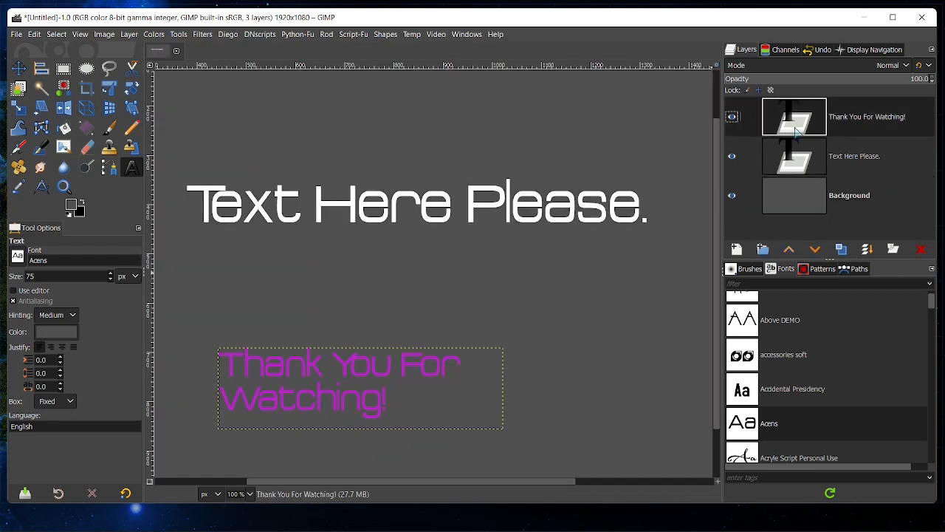
left_click(206, 36)
mouse_move(262, 149)
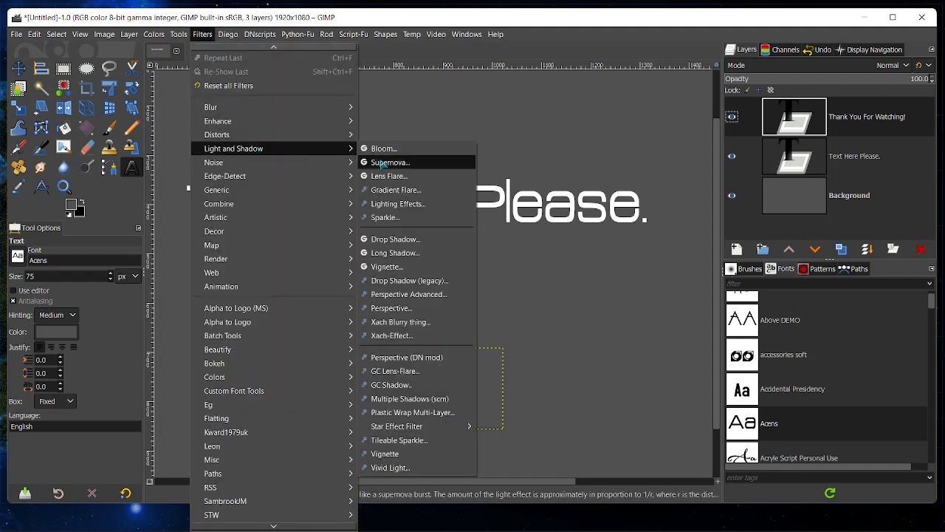
left_click(410, 283)
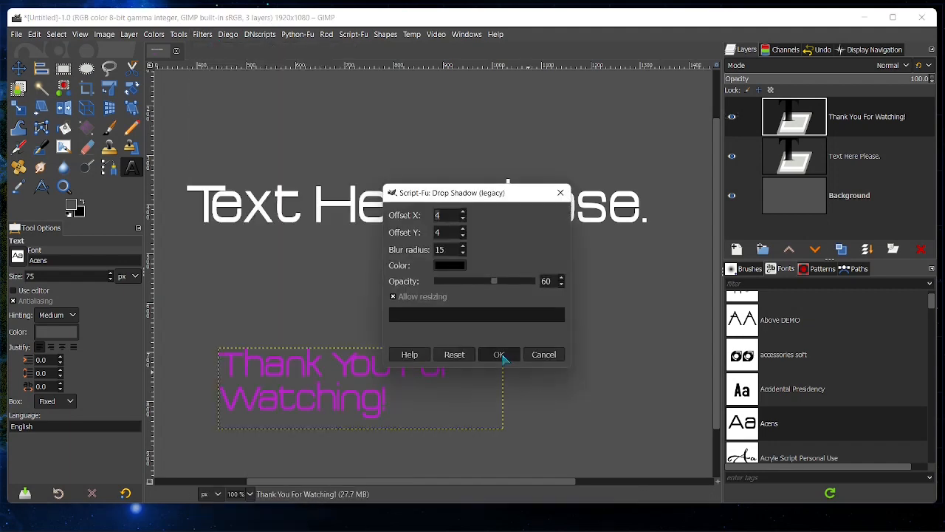
left_click(499, 355)
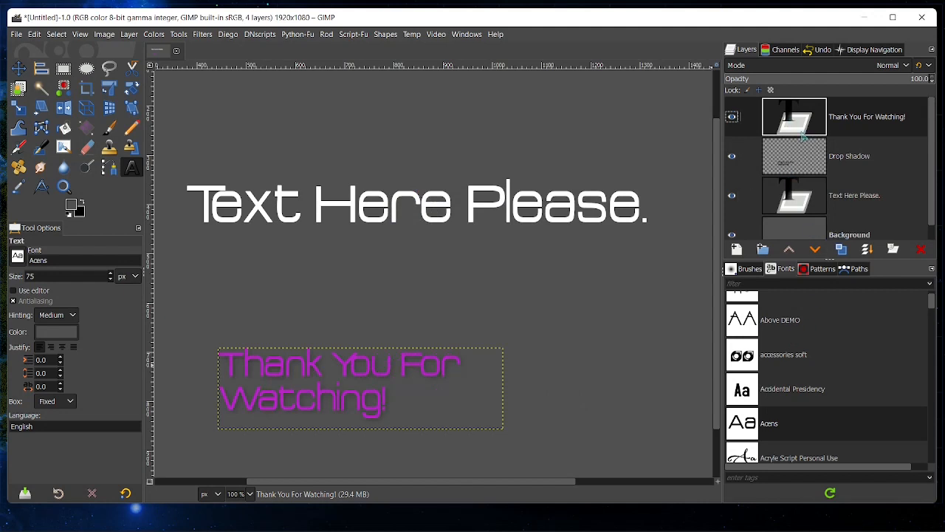
Step: Repeat the same Drop Shadow (legacy) filter on the "Text Here Please." layer
left_click(805, 203)
left_click(202, 34)
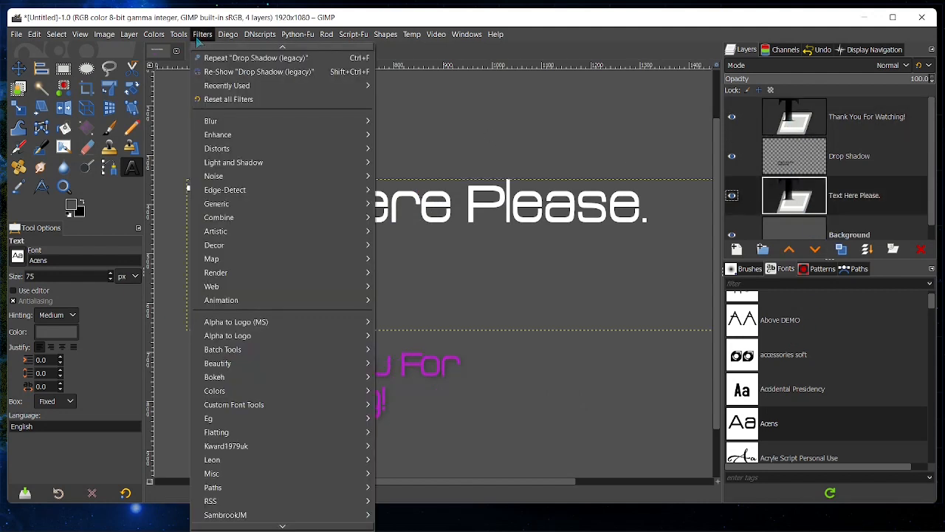
left_click(223, 65)
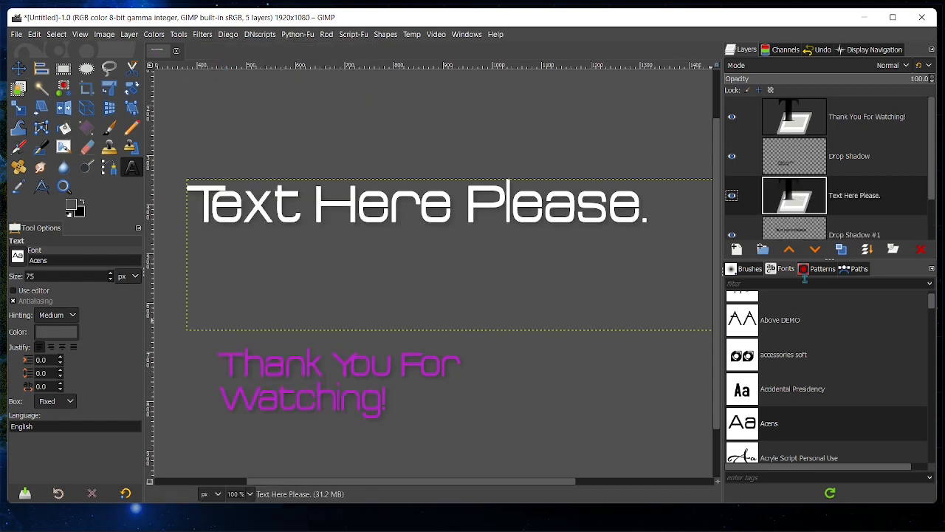
Step: Link the "Text Here Please." and "Thank You For Watching!" layers together
scroll(801, 204, "down", 2)
scroll(802, 203, "down", 1)
left_click(795, 220)
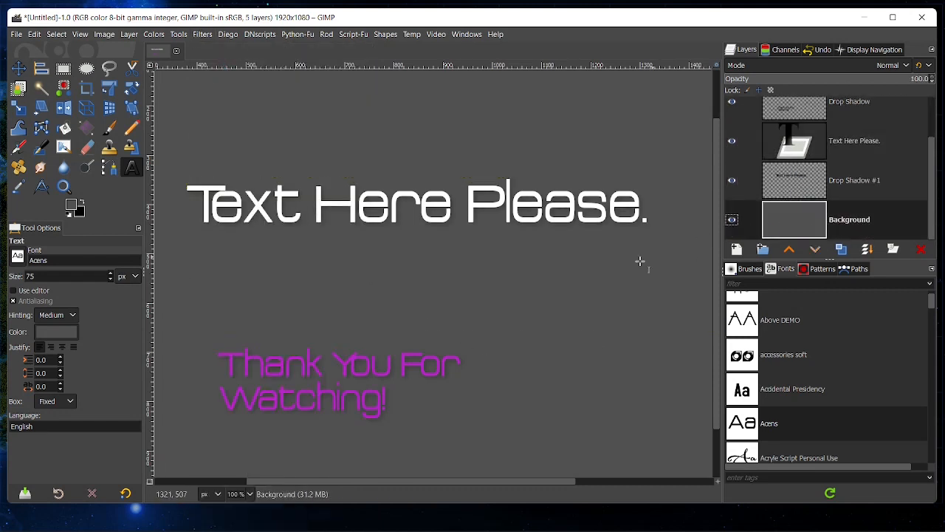
left_click(775, 150)
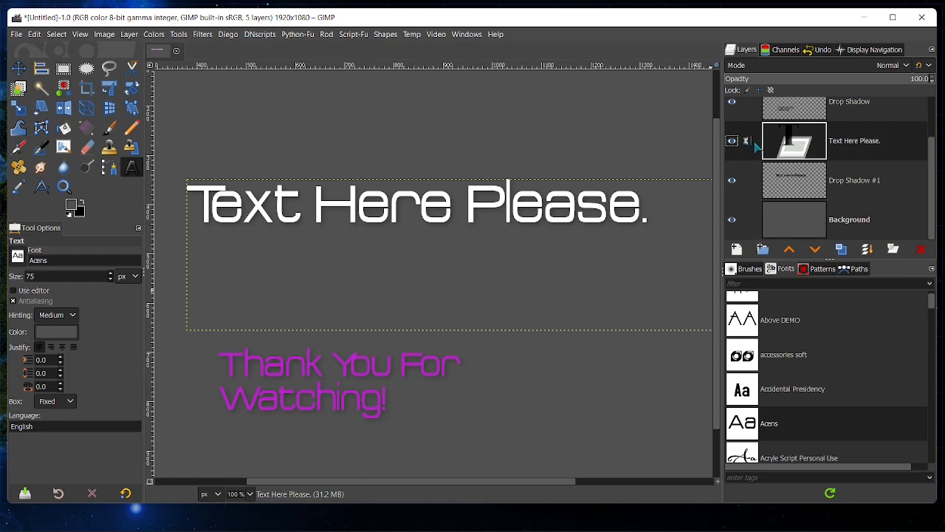
scroll(760, 150, "up", 1)
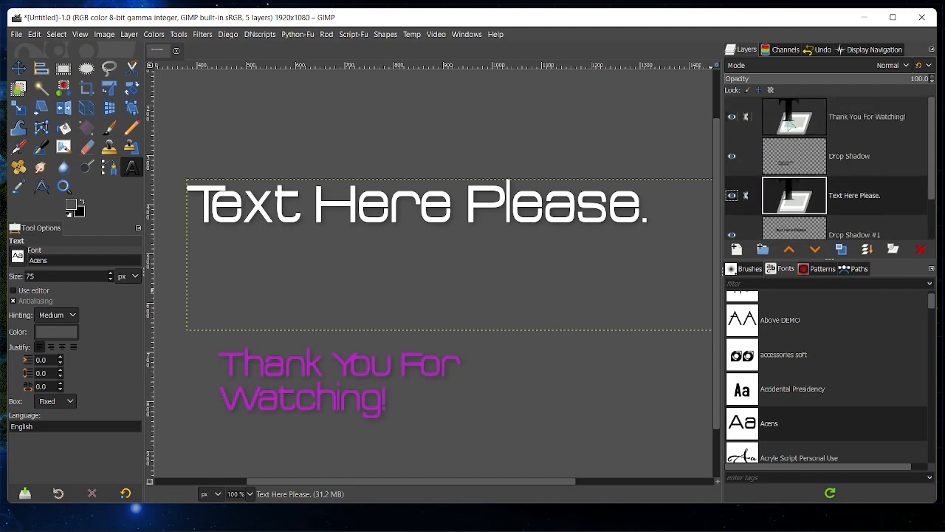
left_click(792, 124)
left_click(747, 118)
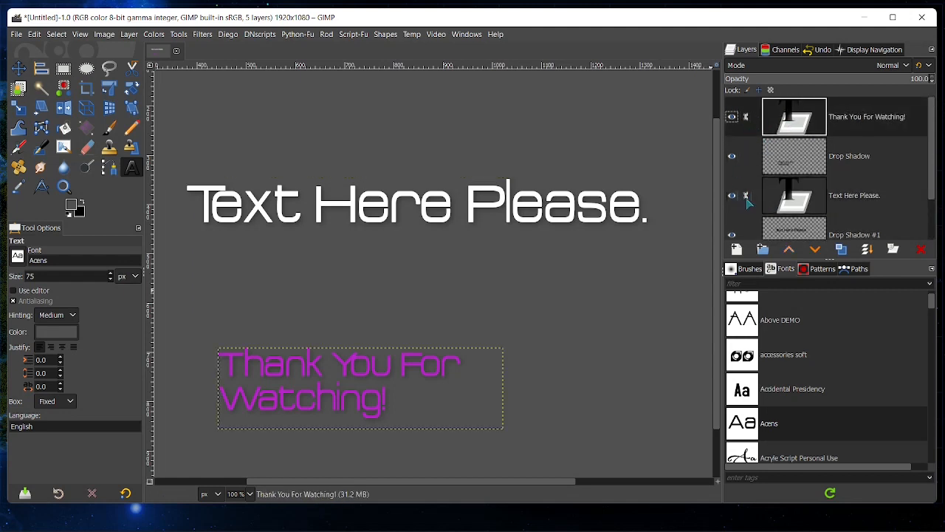
Step: Switch between the two text layers, unlink "Thank You For Watching!", and leave that layer selected
left_click(780, 199)
left_click(796, 134)
left_click(797, 186)
left_click(811, 125)
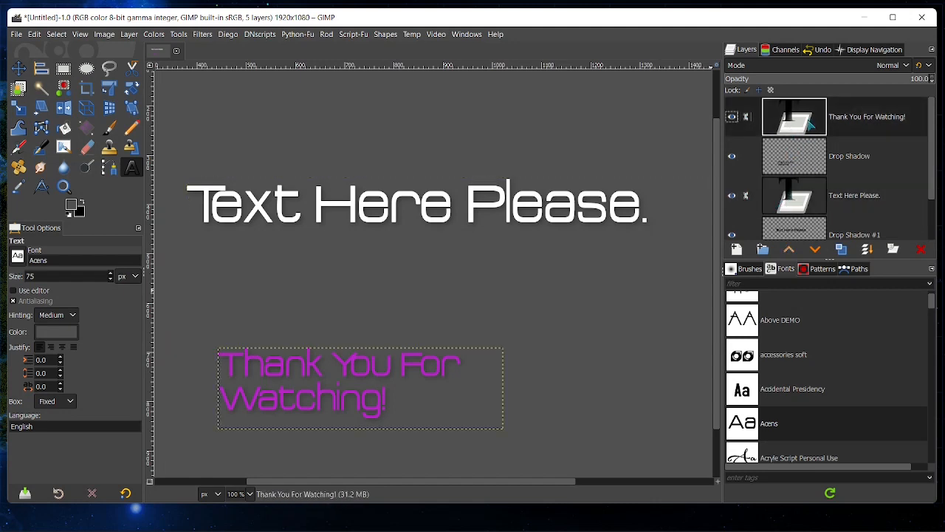
left_click(746, 117)
left_click(788, 203)
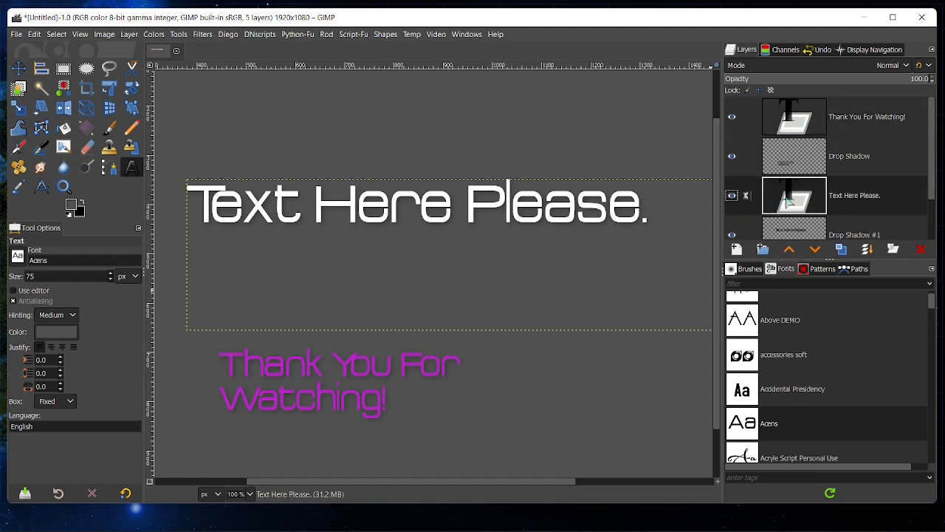
left_click(788, 132)
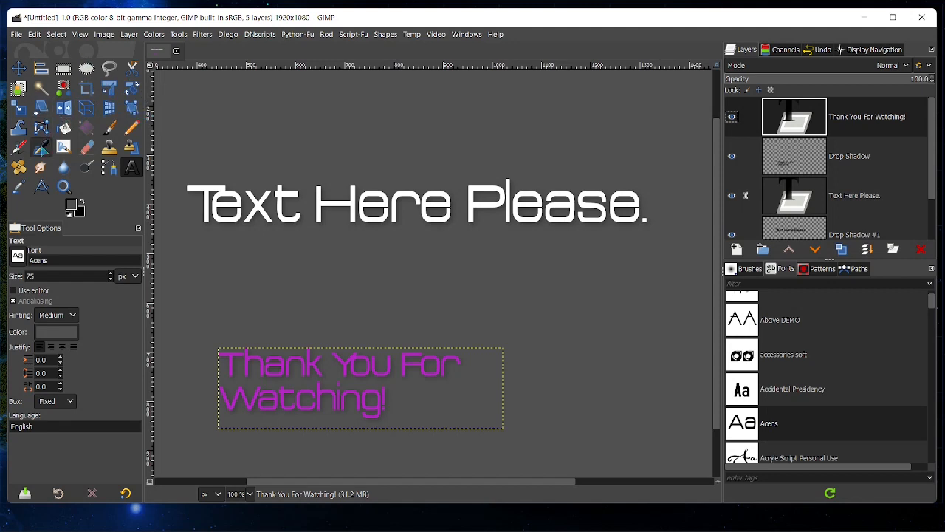
Step: Move the "Thank You For Watching!" layer up beneath "Text Here Please." with the Move tool in layer mode, and undo the move
left_click(18, 68)
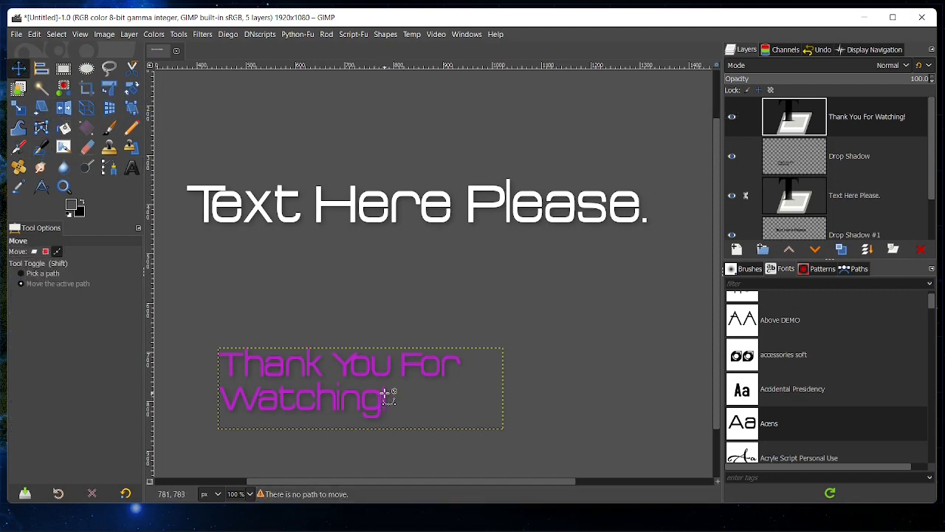
left_click(34, 252)
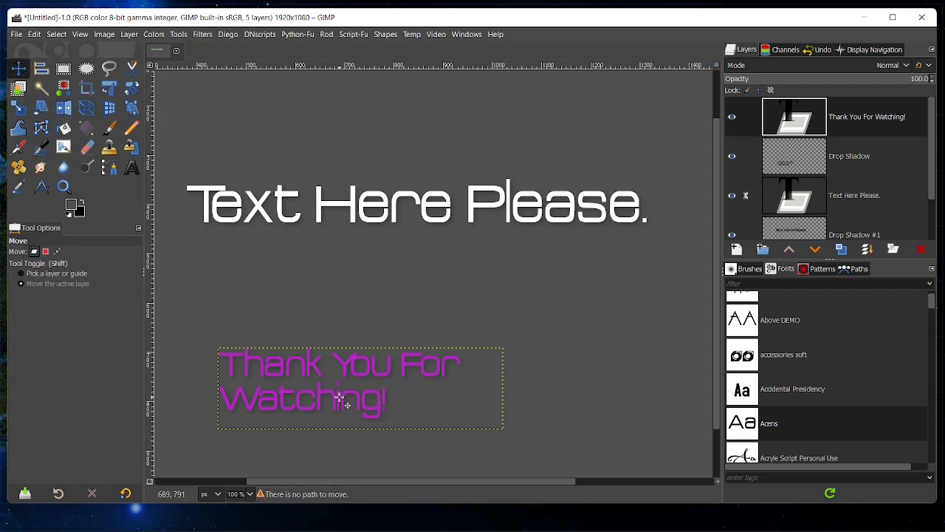
left_click_drag(340, 398, 435, 281)
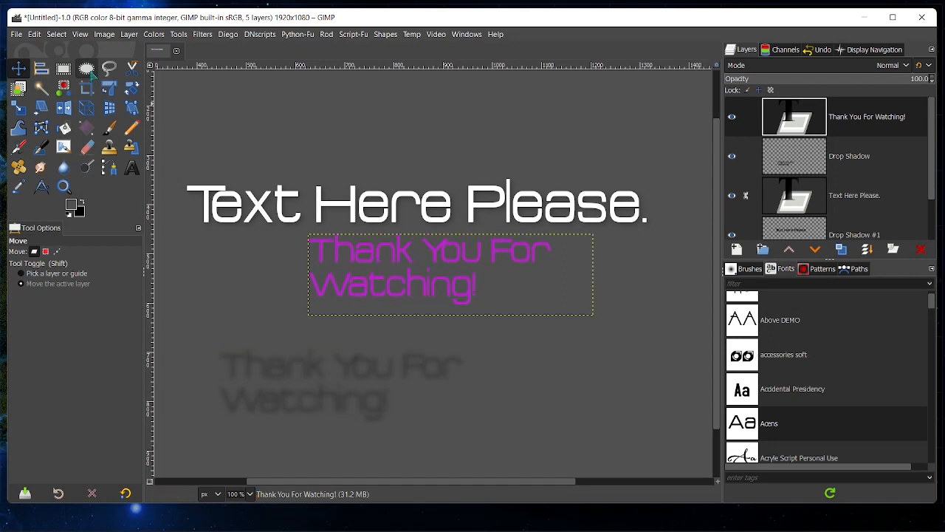
left_click(34, 34)
left_click(52, 55)
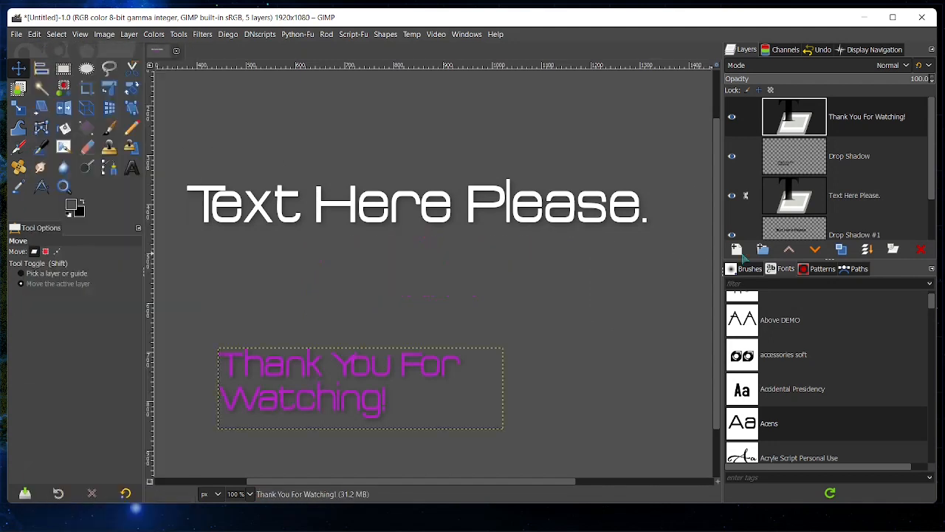
Step: Link the "Thank You For Watching!" layer with its Drop Shadow layer, unlink "Text Here Please.", and enlarge the layer list
scroll(788, 199, "down", 1)
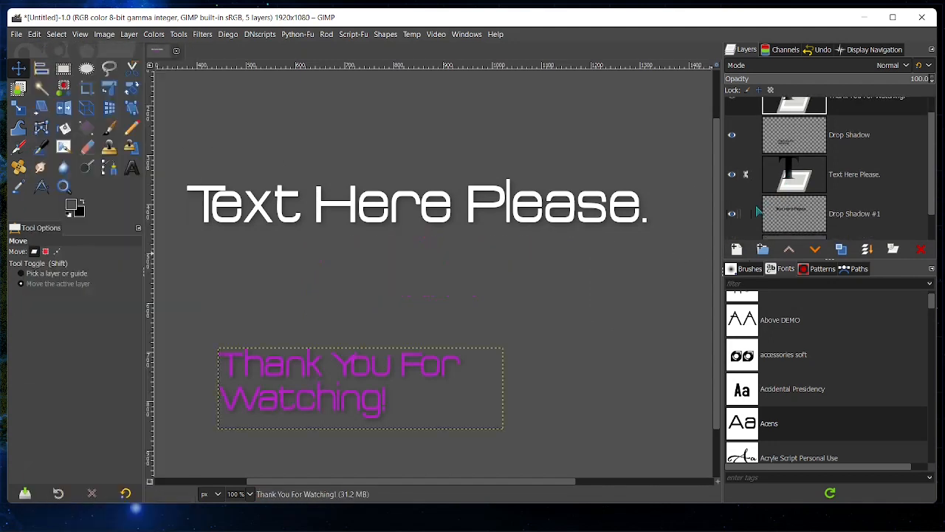
left_click(803, 191)
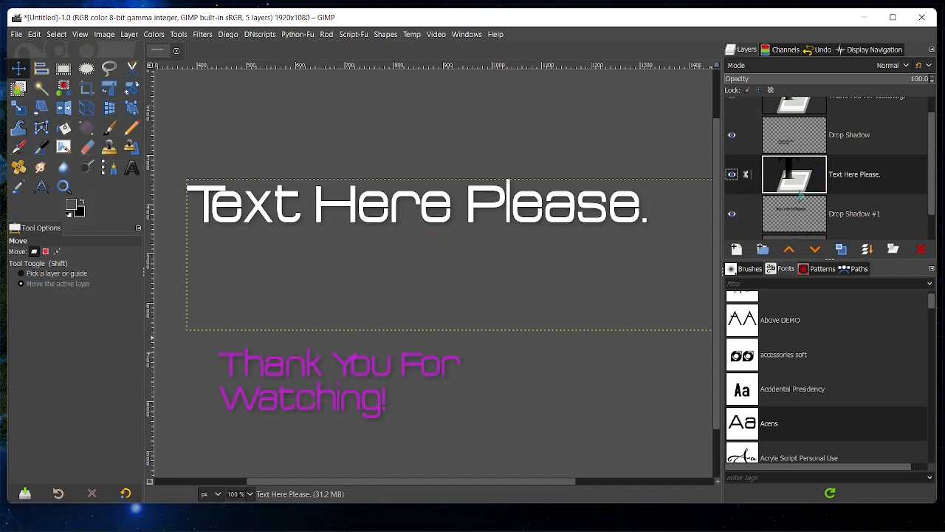
scroll(747, 214, "up", 1)
left_click(769, 172)
left_click(747, 157)
left_click(790, 132)
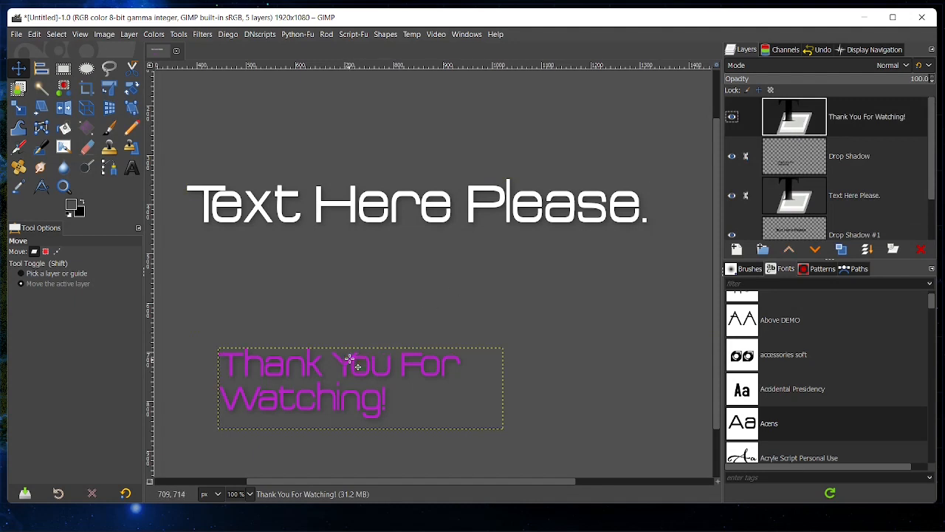
left_click(752, 131)
left_click_drag(814, 268, 815, 344)
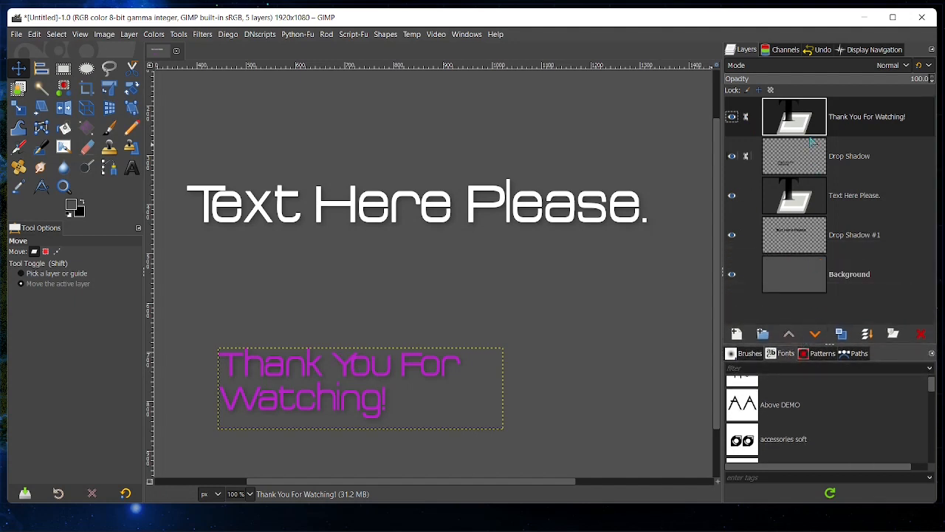
Step: Move the linked "Thank You For Watching!" text and shadow up beneath "Text Here Please.", and expand the text layer to the image size
left_click(785, 172)
left_click(801, 120)
left_click_drag(309, 373, 408, 258)
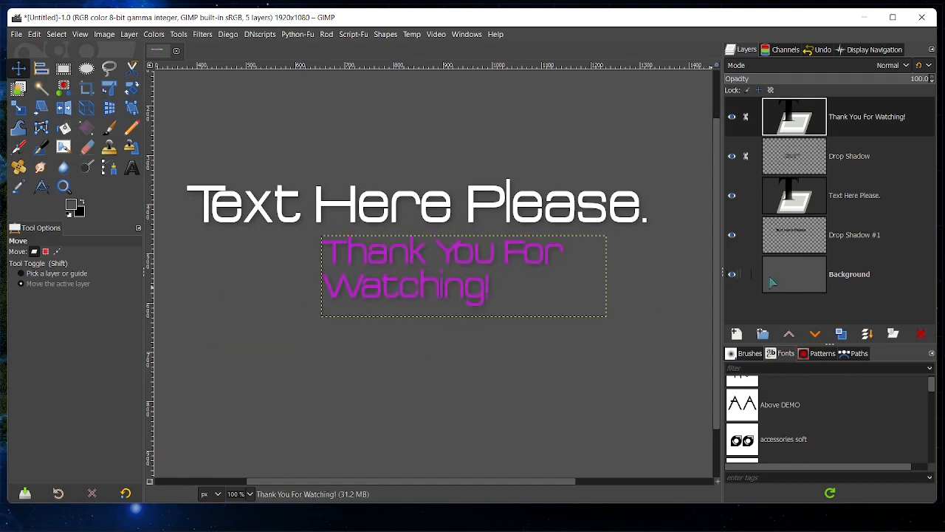
right_click(792, 127)
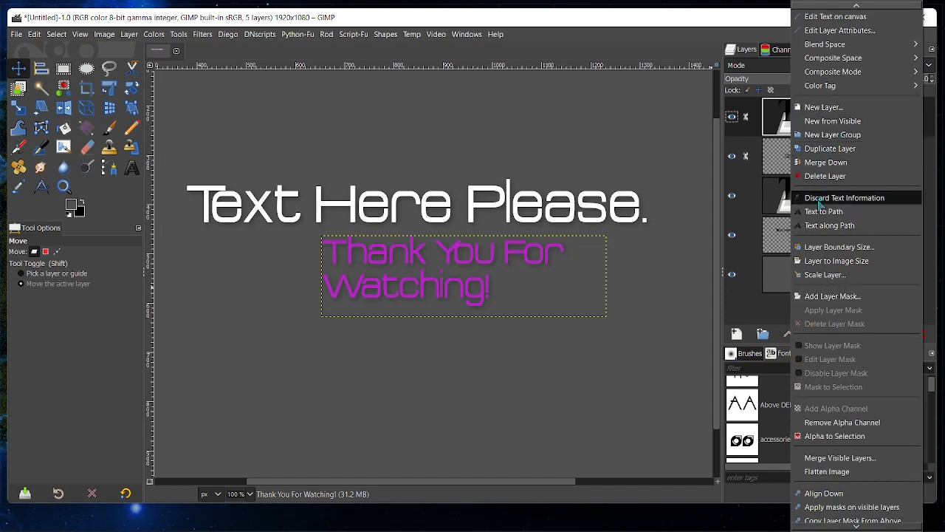
left_click(831, 260)
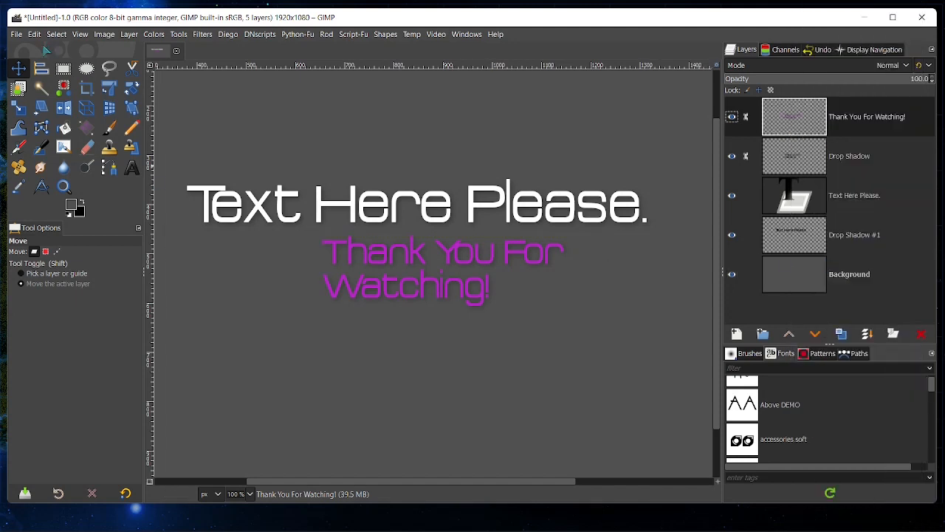
Step: Draw a rectangular selection of about 525 × 124 px around the word "Watching!" only
left_click(63, 68)
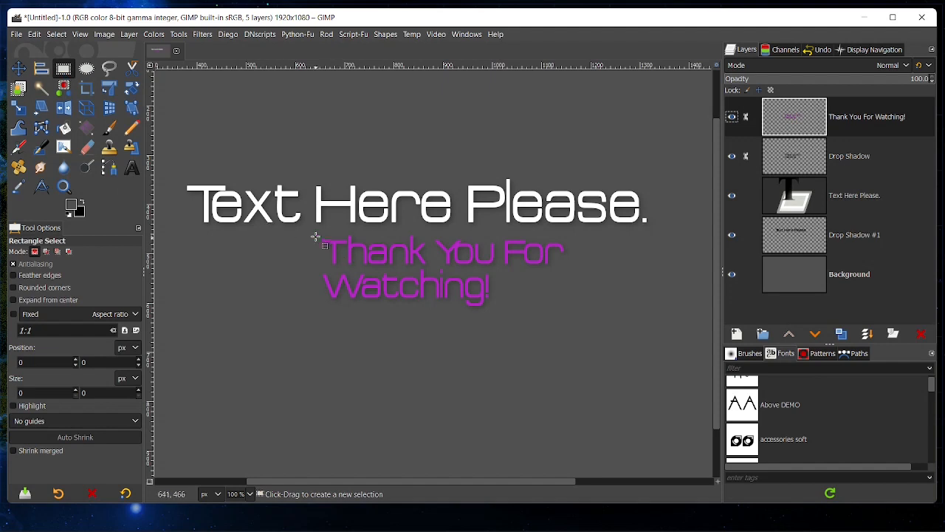
left_click_drag(314, 232, 573, 327)
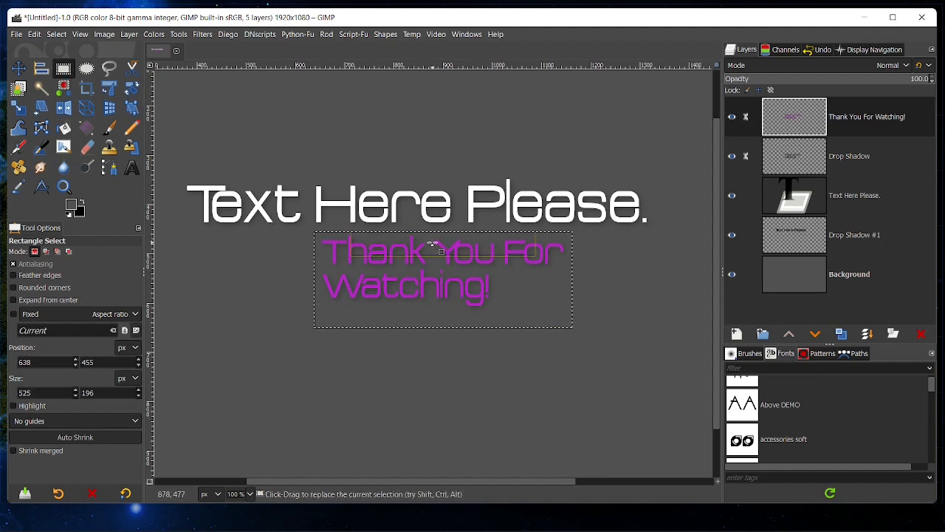
left_click_drag(426, 239, 426, 273)
Step: Merge the "Thank You For Watching!" layer down into its Drop Shadow layer
left_click(35, 34)
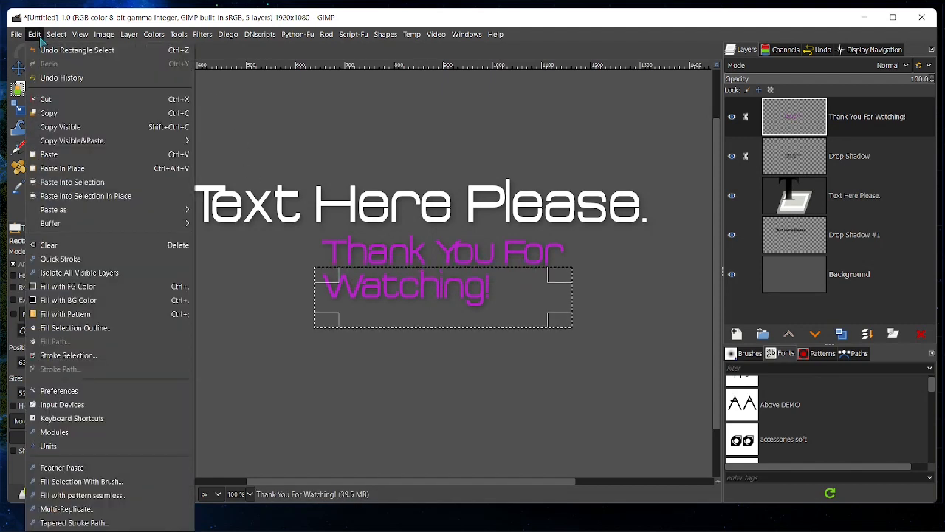
left_click(74, 50)
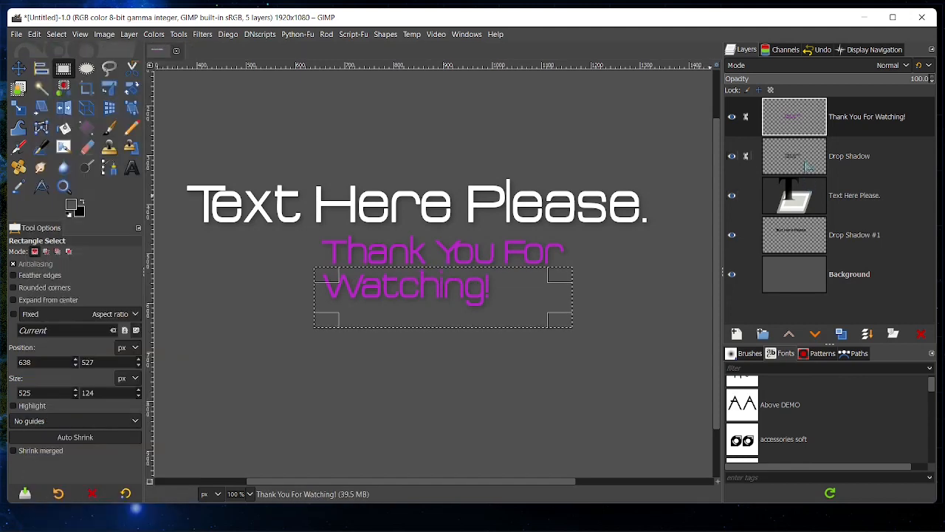
right_click(781, 125)
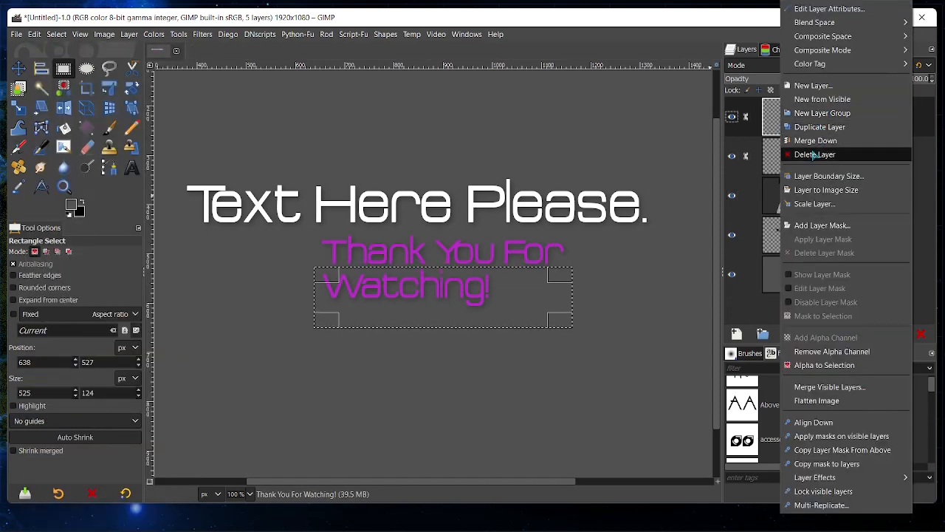
left_click(816, 140)
Step: Cut and paste the selected word "Watching!", centre it beneath "Thank You For", and anchor the floating selection
left_click(35, 34)
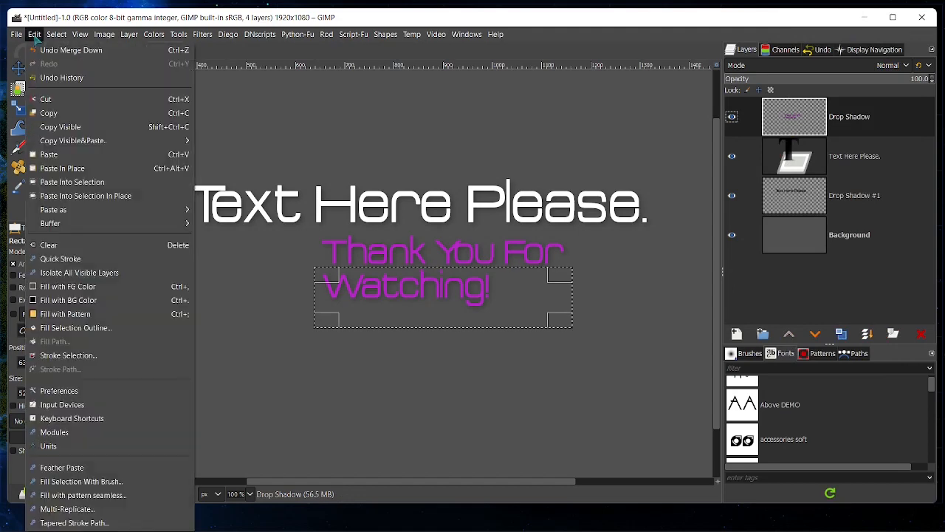
left_click(45, 99)
left_click(44, 36)
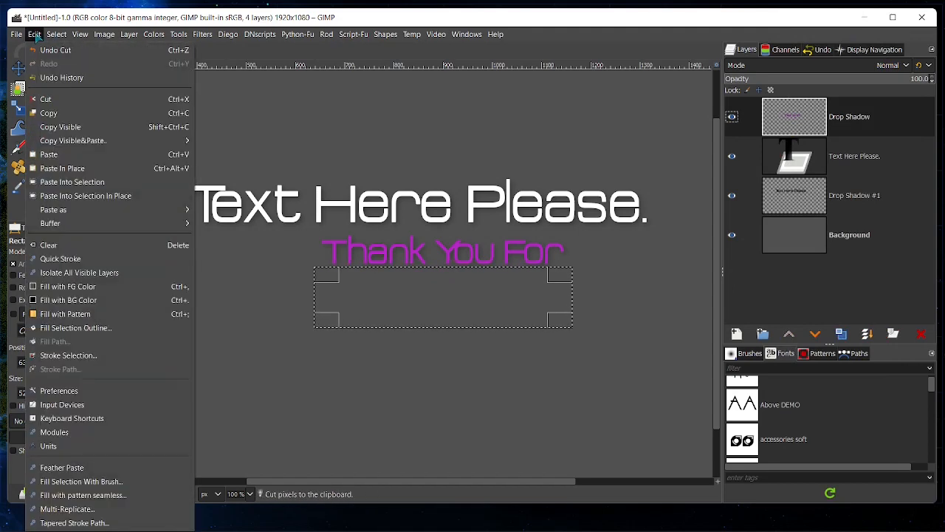
left_click(49, 154)
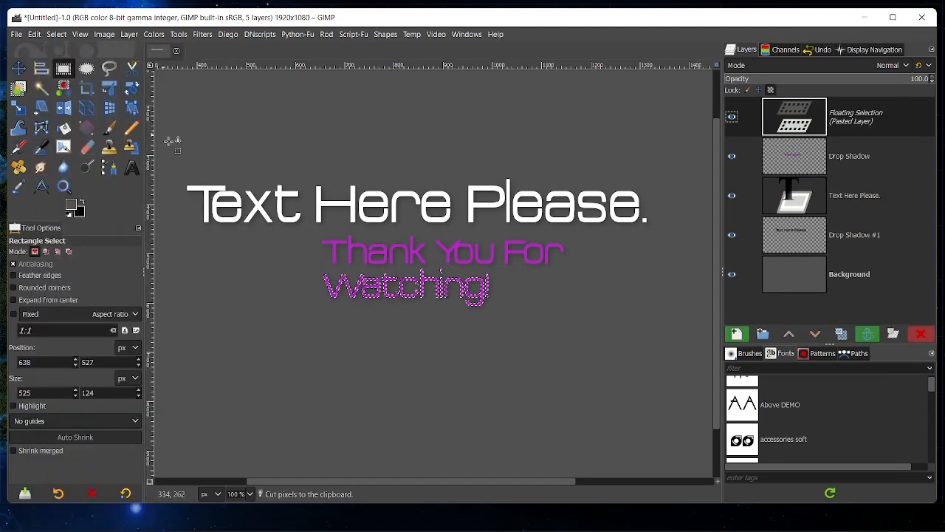
left_click_drag(358, 286, 392, 288)
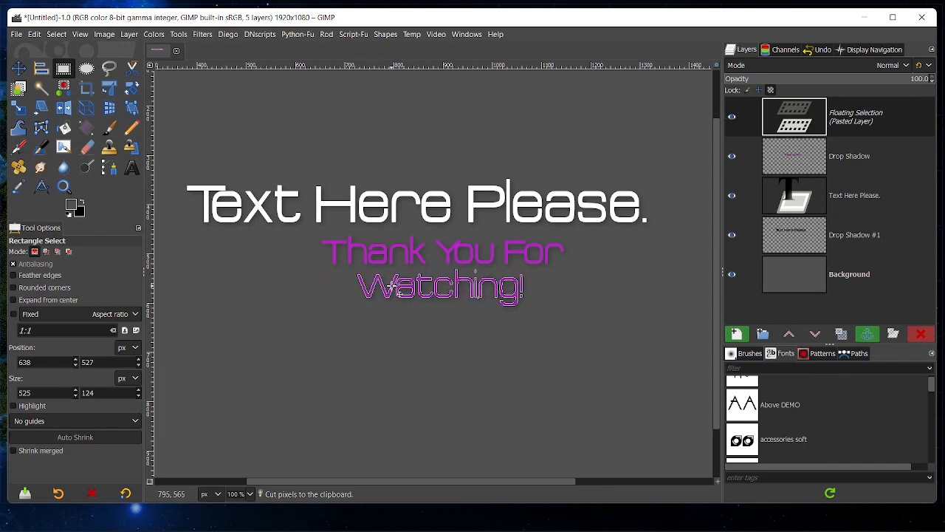
left_click(397, 361)
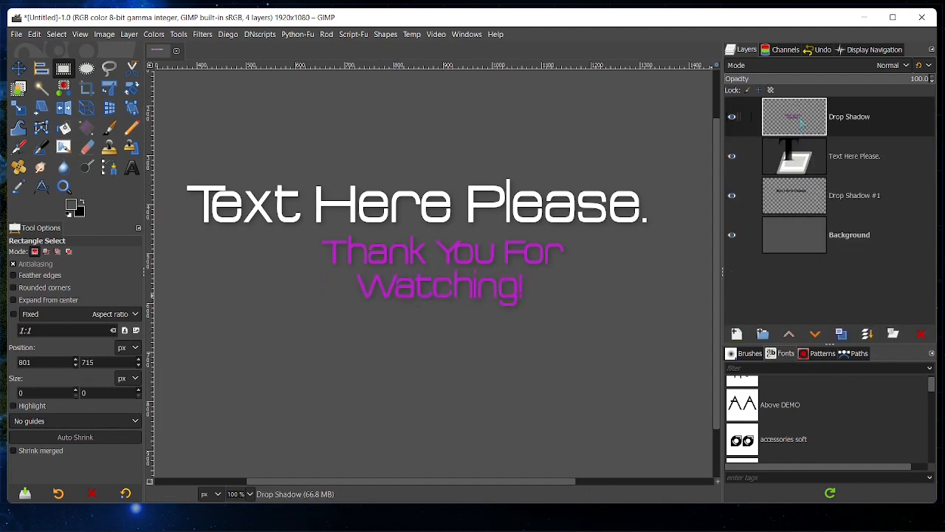
Step: Link the merged Drop Shadow layer with the "Text Here Please." layer, and unlink both again
left_click(747, 157)
left_click(747, 118)
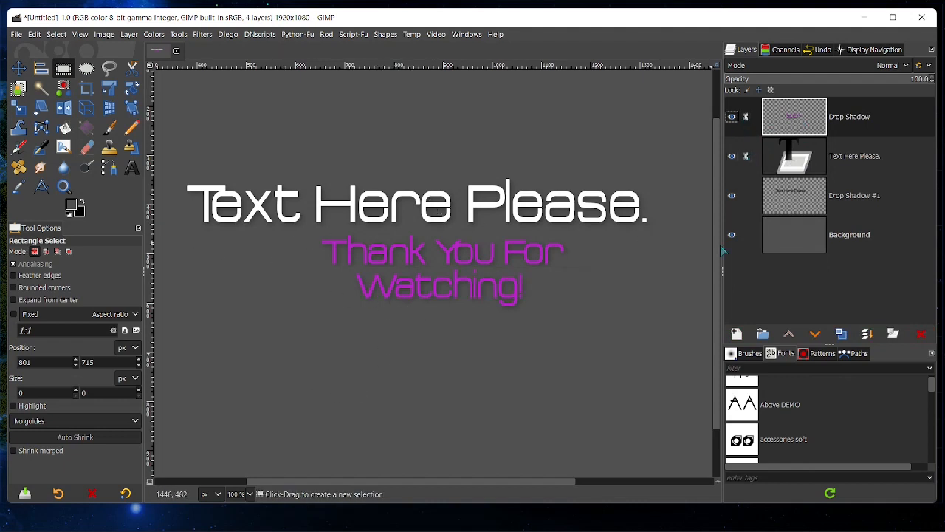
left_click(746, 117)
left_click(747, 156)
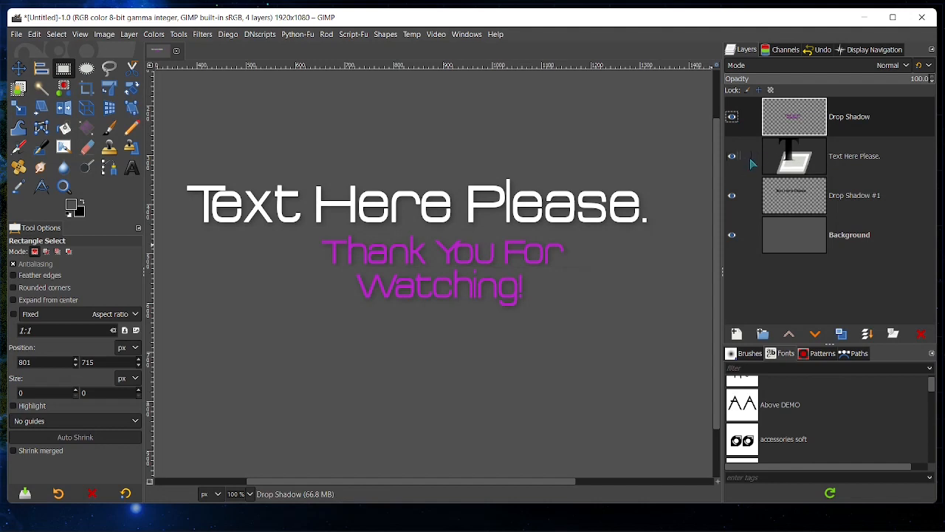